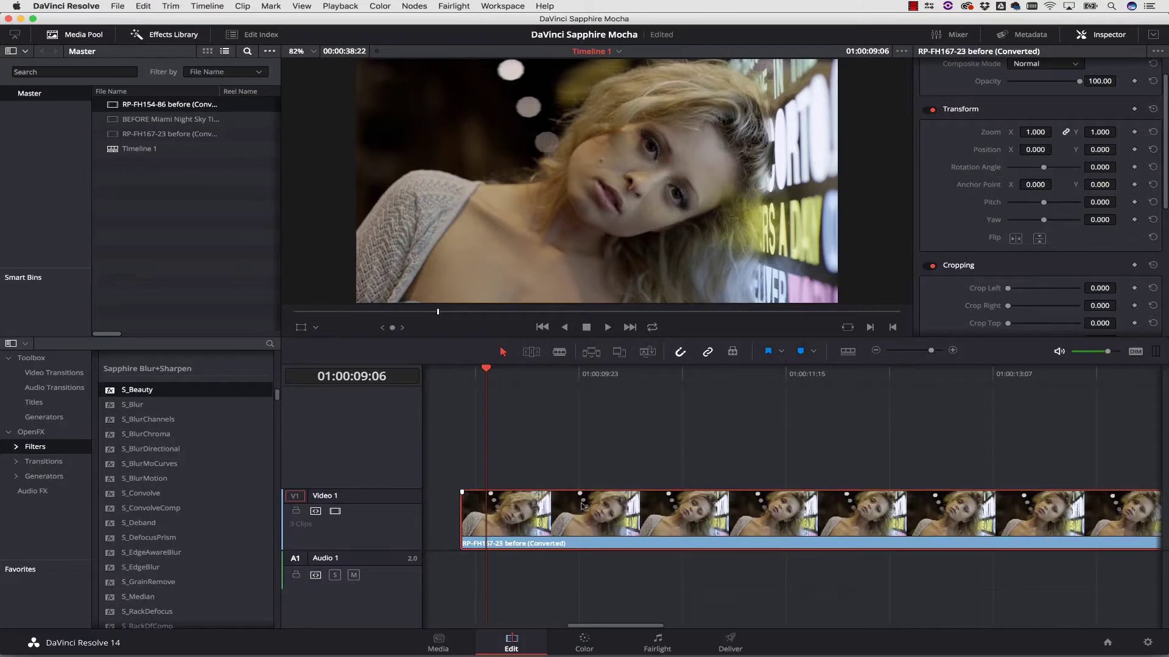
- Apply the S_Beauty filter to the RP-FH167-23 before (Converted) clip on Video 1
{"action": "left_click", "coordinate": [727, 470]}
{"action": "left_click", "coordinate": [725, 523]}
{"action": "scroll", "coordinate": [1090, 170], "scroll_direction": "up", "scroll_amount": 2}
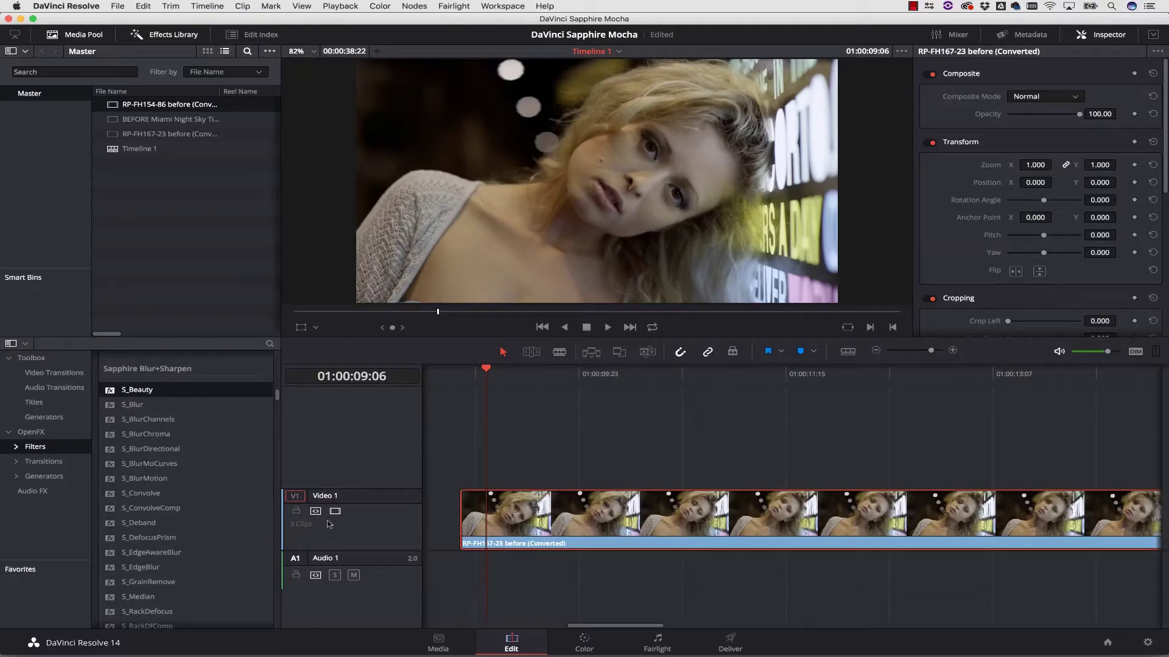
{"action": "left_click_drag", "start_coordinate": [114, 393], "coordinate": [549, 519]}
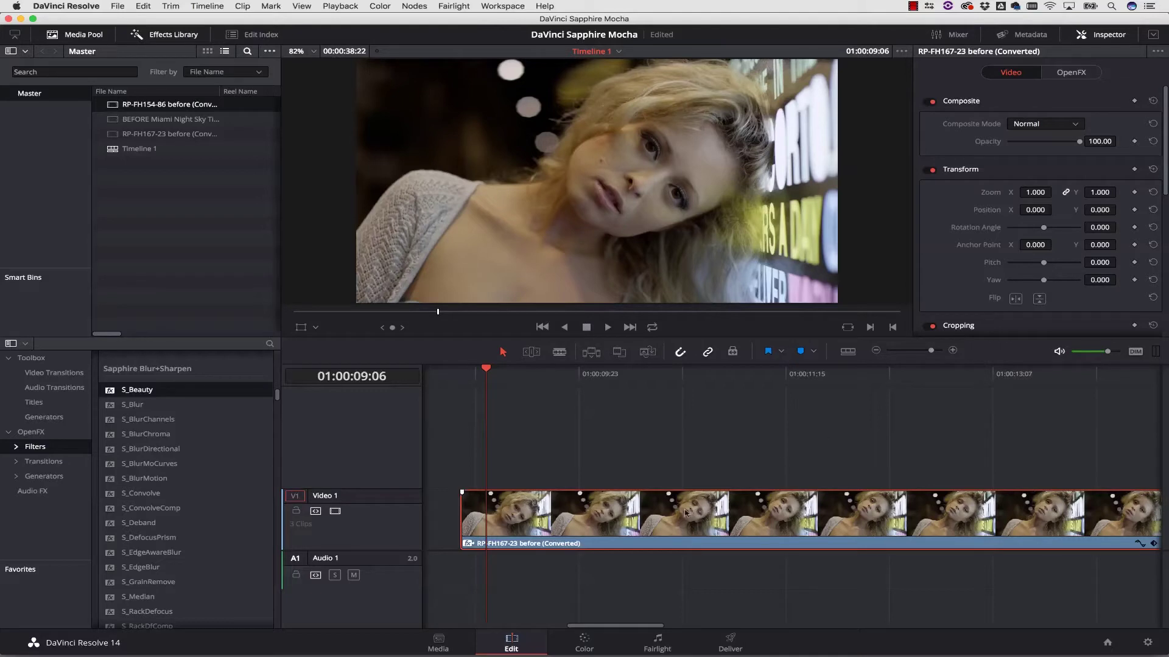
- Show the clip's OpenFX settings and launch Mocha editing for the S_Beauty effect
{"action": "scroll", "coordinate": [1009, 203], "scroll_direction": "down", "scroll_amount": 5}
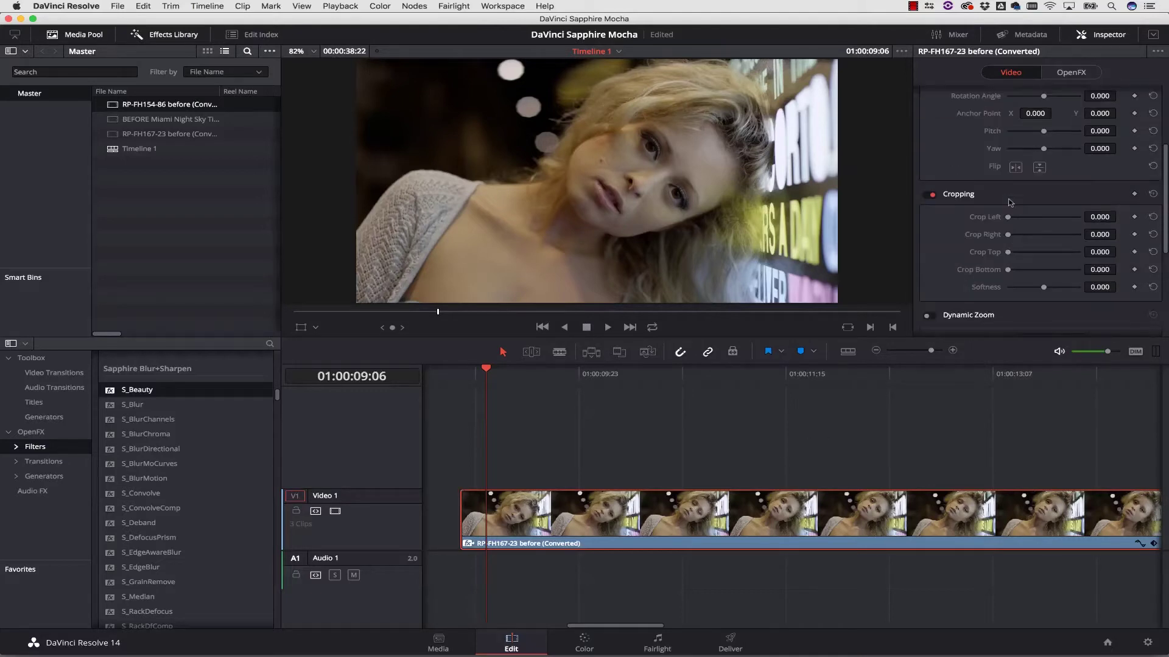
{"action": "left_click", "coordinate": [1086, 73]}
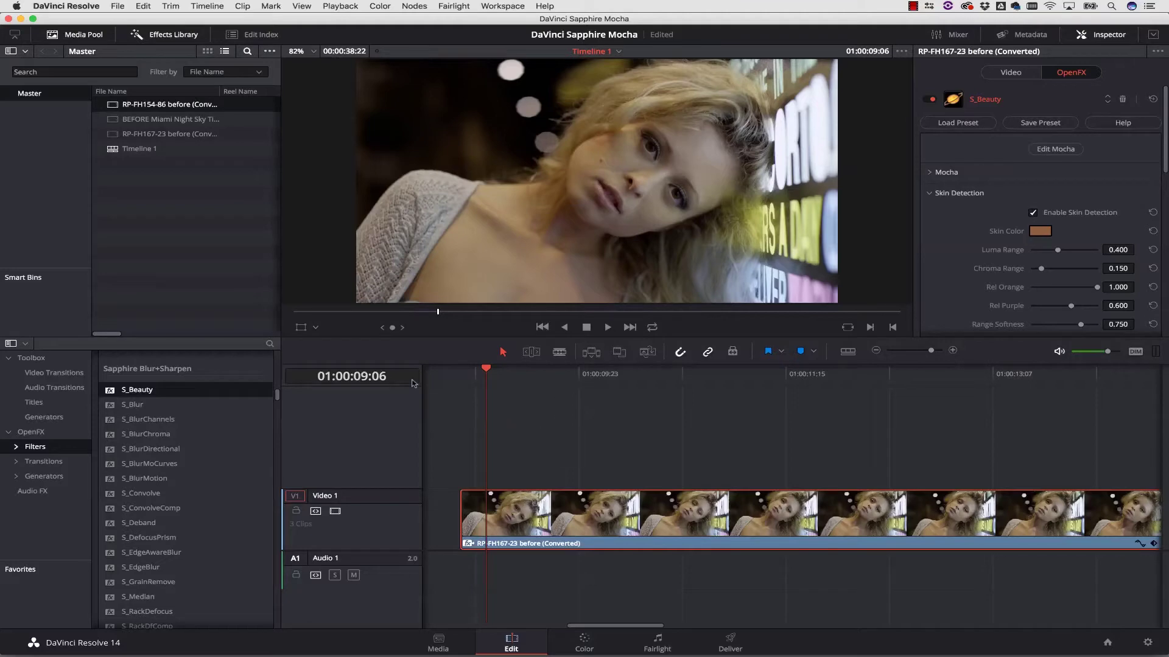
{"action": "left_click", "coordinate": [1055, 149]}
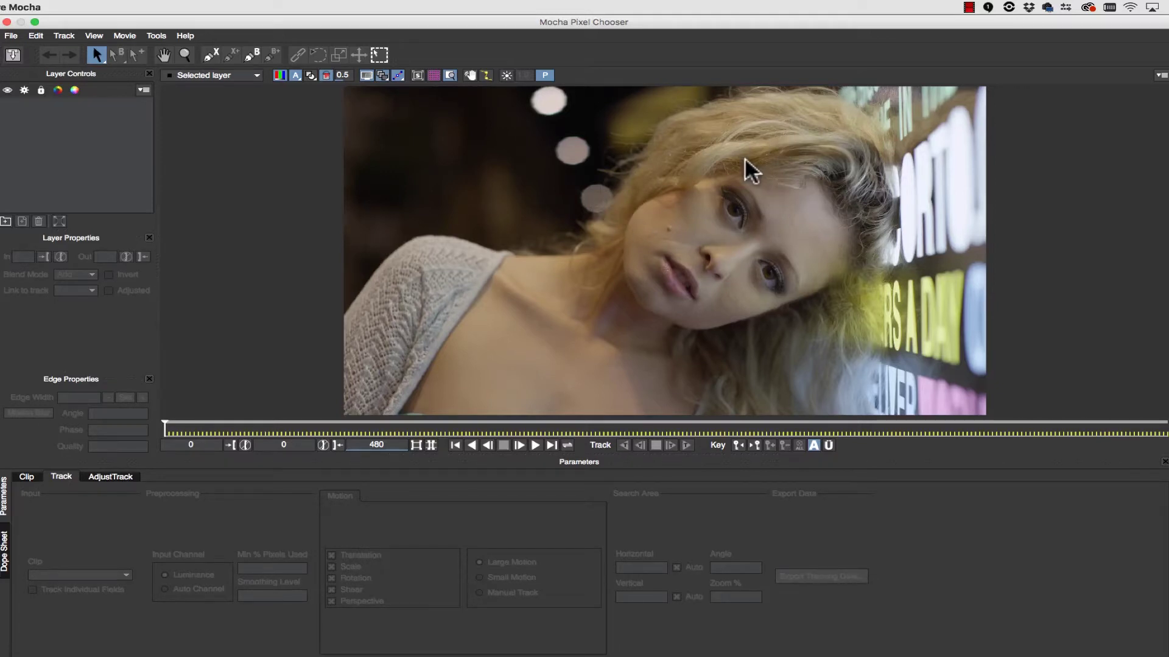
- Draw a closed X-spline around the woman's face from the chin and cheek to the hairline
{"action": "left_click", "coordinate": [187, 55]}
{"action": "left_click_drag", "start_coordinate": [801, 205], "coordinate": [797, 224]}
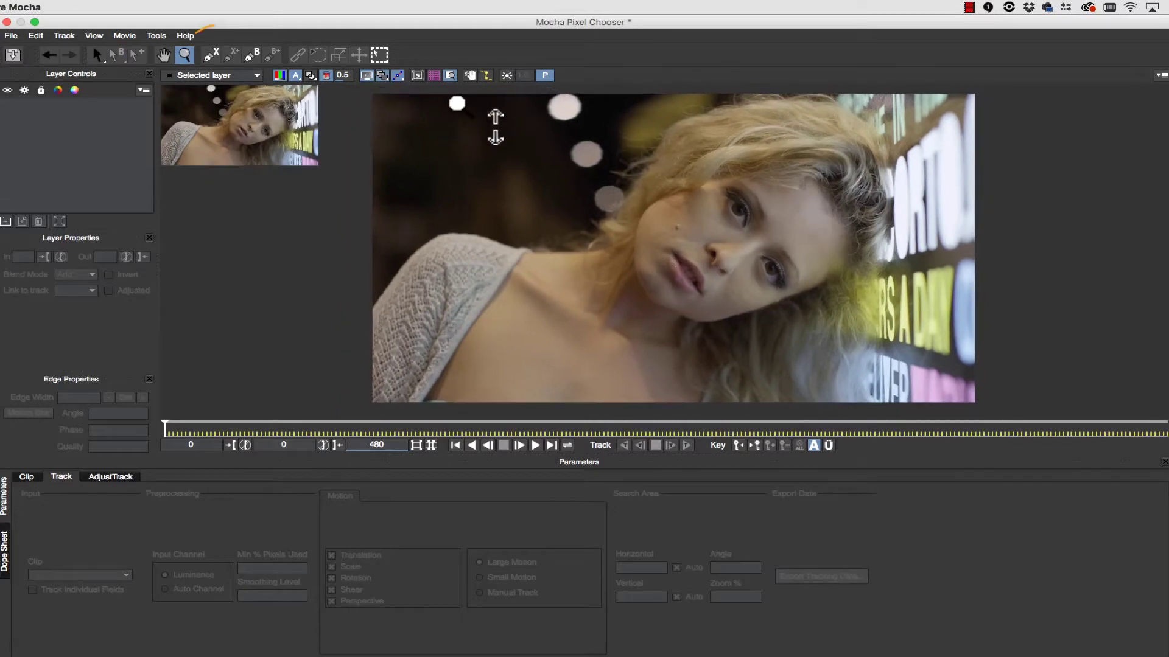
{"action": "left_click", "coordinate": [210, 55]}
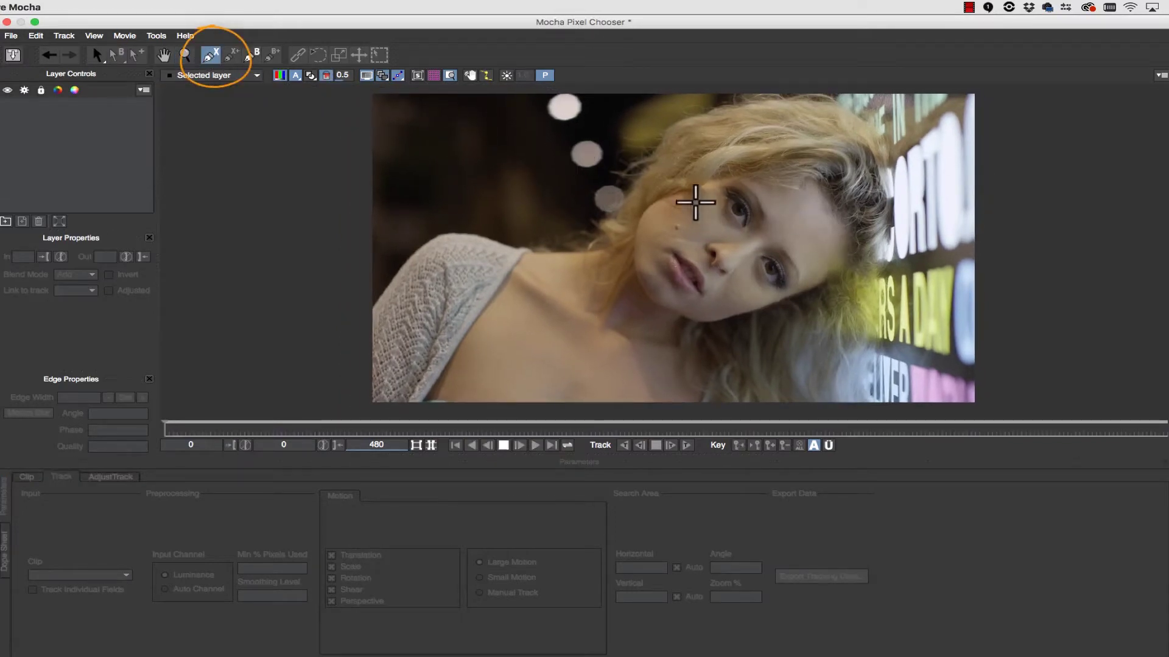
{"action": "left_click", "coordinate": [627, 280]}
{"action": "left_click", "coordinate": [634, 225]}
{"action": "left_click", "coordinate": [648, 209]}
{"action": "left_click", "coordinate": [674, 188]}
{"action": "left_click", "coordinate": [792, 174]}
{"action": "left_click", "coordinate": [831, 180]}
{"action": "left_click", "coordinate": [850, 234]}
{"action": "left_click", "coordinate": [846, 275]}
{"action": "left_click", "coordinate": [810, 299]}
{"action": "left_click", "coordinate": [737, 311]}
{"action": "left_click", "coordinate": [693, 321]}
{"action": "left_click", "coordinate": [676, 311]}
{"action": "left_click", "coordinate": [641, 298]}
{"action": "right_click", "coordinate": [637, 297]}
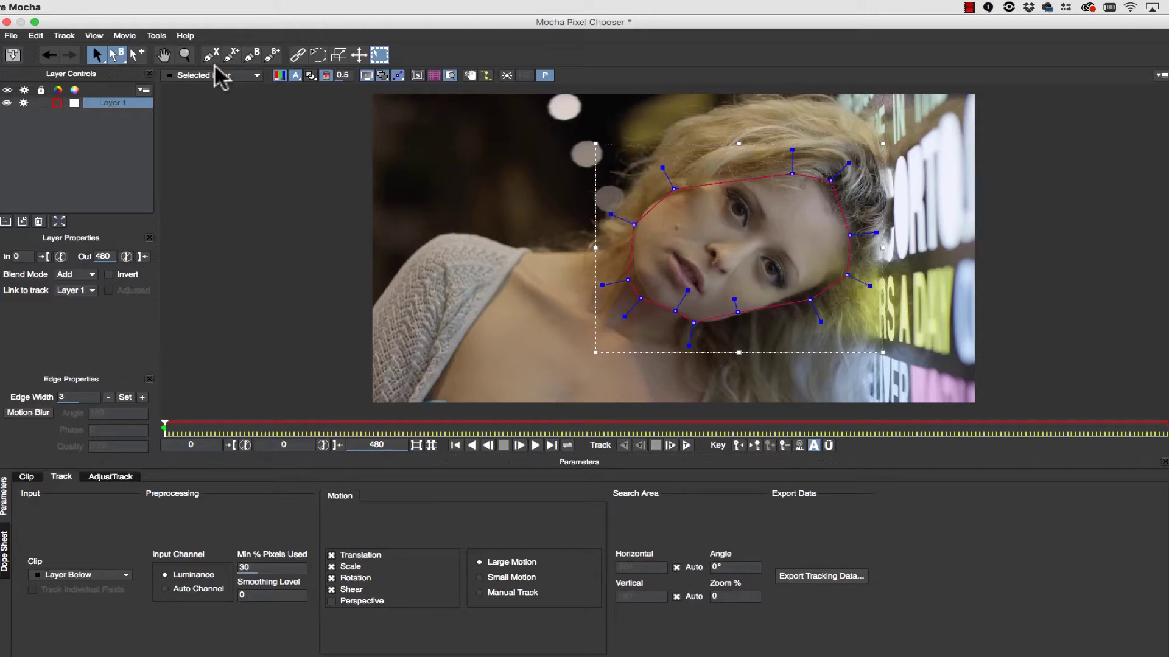
- Cut out the upper eye by adding an X-spline around it to the face layer
{"action": "left_click", "coordinate": [230, 55]}
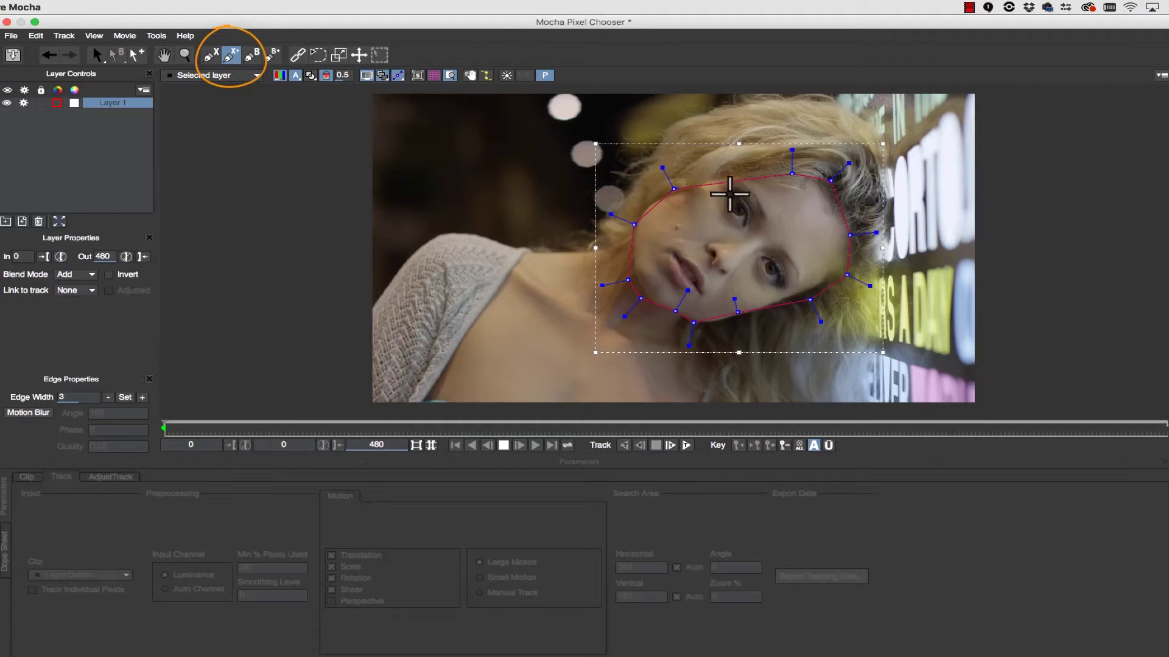
{"action": "left_click", "coordinate": [729, 188]}
{"action": "left_click", "coordinate": [749, 197]}
{"action": "left_click", "coordinate": [754, 225]}
{"action": "left_click", "coordinate": [742, 231]}
{"action": "left_click", "coordinate": [727, 216]}
{"action": "right_click", "coordinate": [724, 209]}
- Cut out the lower eye with another X-spline added to the face layer
{"action": "left_click", "coordinate": [230, 55]}
{"action": "left_click", "coordinate": [761, 255]}
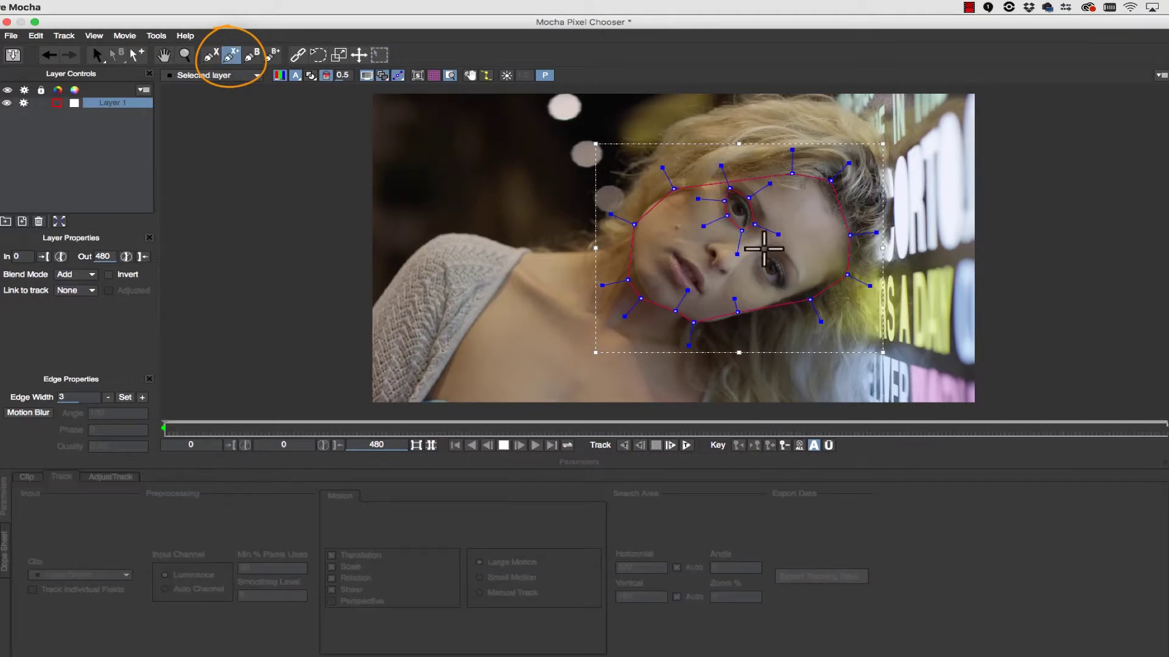
{"action": "left_click", "coordinate": [792, 239]}
{"action": "left_click", "coordinate": [787, 268]}
{"action": "left_click", "coordinate": [793, 279]}
{"action": "left_click", "coordinate": [782, 293]}
{"action": "left_click", "coordinate": [771, 292]}
{"action": "left_click", "coordinate": [760, 275]}
{"action": "right_click", "coordinate": [756, 260]}
- Cut out the nostrils with an X-spline added to the face layer
{"action": "left_click", "coordinate": [230, 56]}
{"action": "left_click", "coordinate": [707, 248]}
{"action": "left_click", "coordinate": [719, 249]}
{"action": "left_click", "coordinate": [719, 257]}
{"action": "left_click", "coordinate": [714, 263]}
{"action": "left_click", "coordinate": [712, 269]}
{"action": "left_click", "coordinate": [725, 268]}
{"action": "left_click", "coordinate": [727, 270]}
{"action": "left_click", "coordinate": [725, 279]}
{"action": "left_click", "coordinate": [711, 276]}
{"action": "left_click", "coordinate": [705, 257]}
{"action": "right_click", "coordinate": [705, 255]}
- Cut out the mouth with an X-spline traced around the lips on the face layer
{"action": "left_click", "coordinate": [237, 54]}
{"action": "left_click", "coordinate": [659, 229]}
{"action": "left_click", "coordinate": [675, 246]}
{"action": "left_click", "coordinate": [702, 301]}
{"action": "left_click", "coordinate": [680, 291]}
{"action": "left_click", "coordinate": [668, 279]}
{"action": "right_click", "coordinate": [664, 254]}
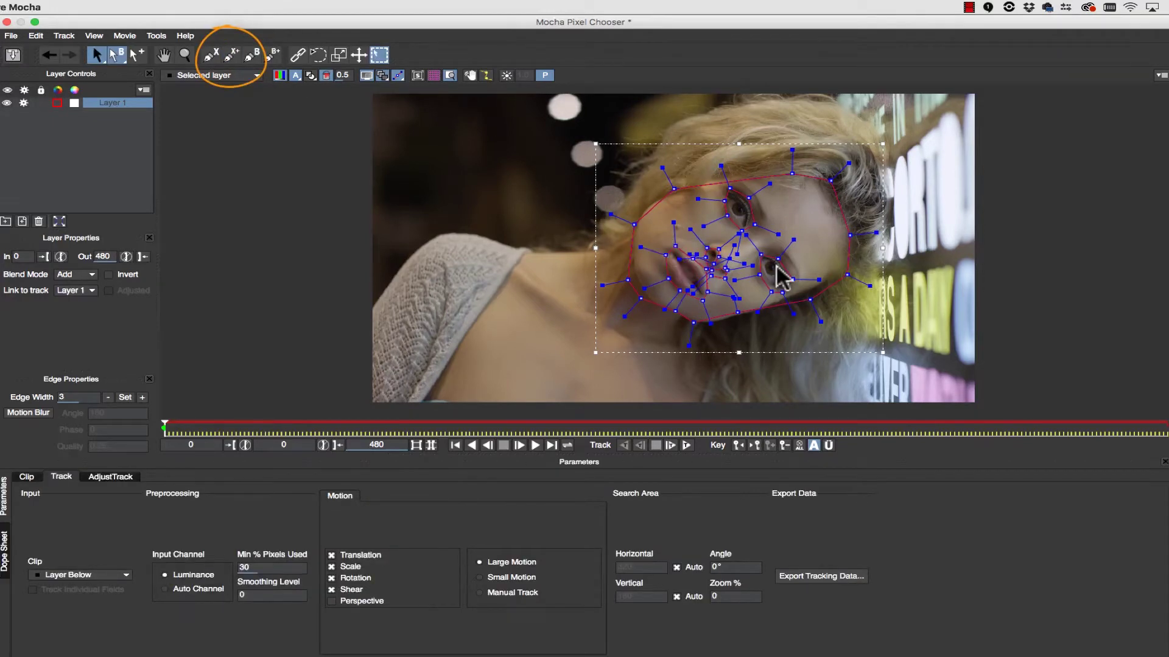
- Turn on the matte display to check the face shape and its cut-outs
{"action": "left_click", "coordinate": [312, 75]}
{"action": "left_click", "coordinate": [312, 75]}
{"action": "left_click", "coordinate": [312, 75]}
{"action": "left_click", "coordinate": [312, 75]}
{"action": "left_click", "coordinate": [312, 74]}
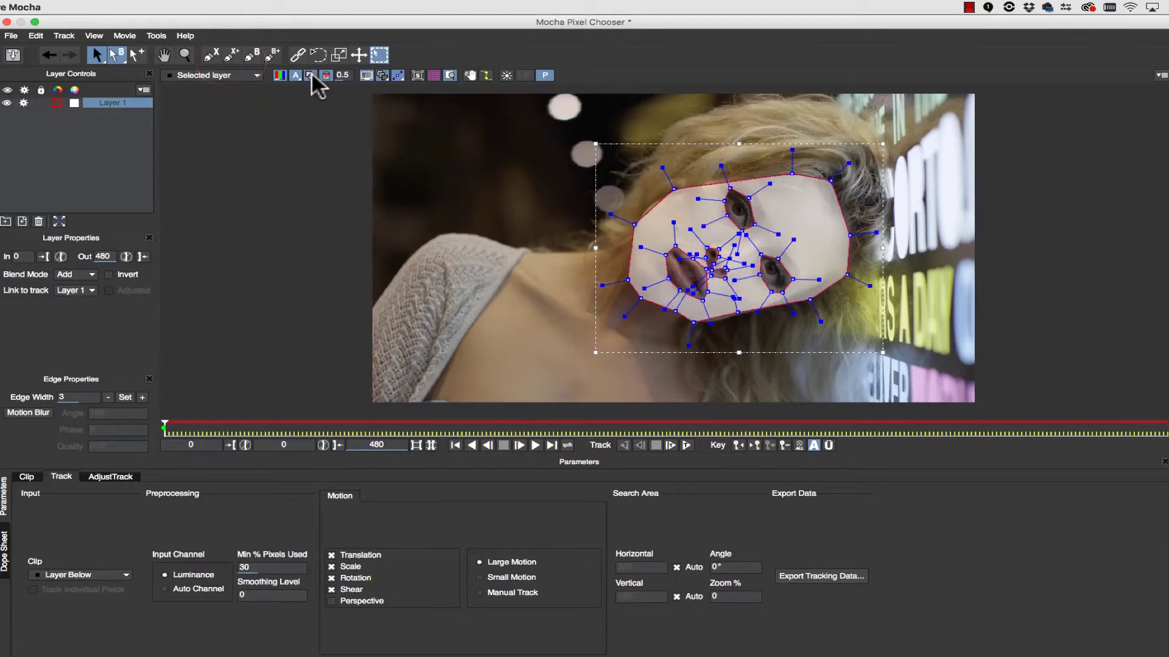
- Rename the face layer as face roto
{"action": "double_click", "coordinate": [102, 101]}
{"action": "type", "text": "face roto"}
{"action": "key", "text": "Return"}
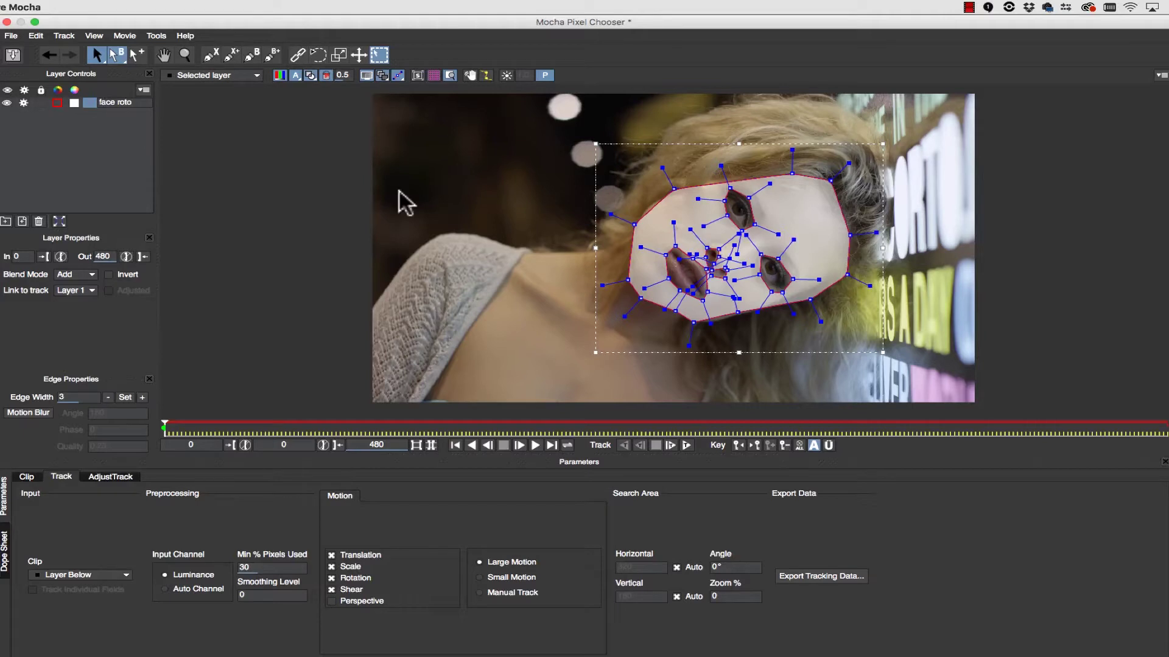
- Select all points of the face roto splines and shorten their handles to round the curves
{"action": "left_click", "coordinate": [213, 55]}
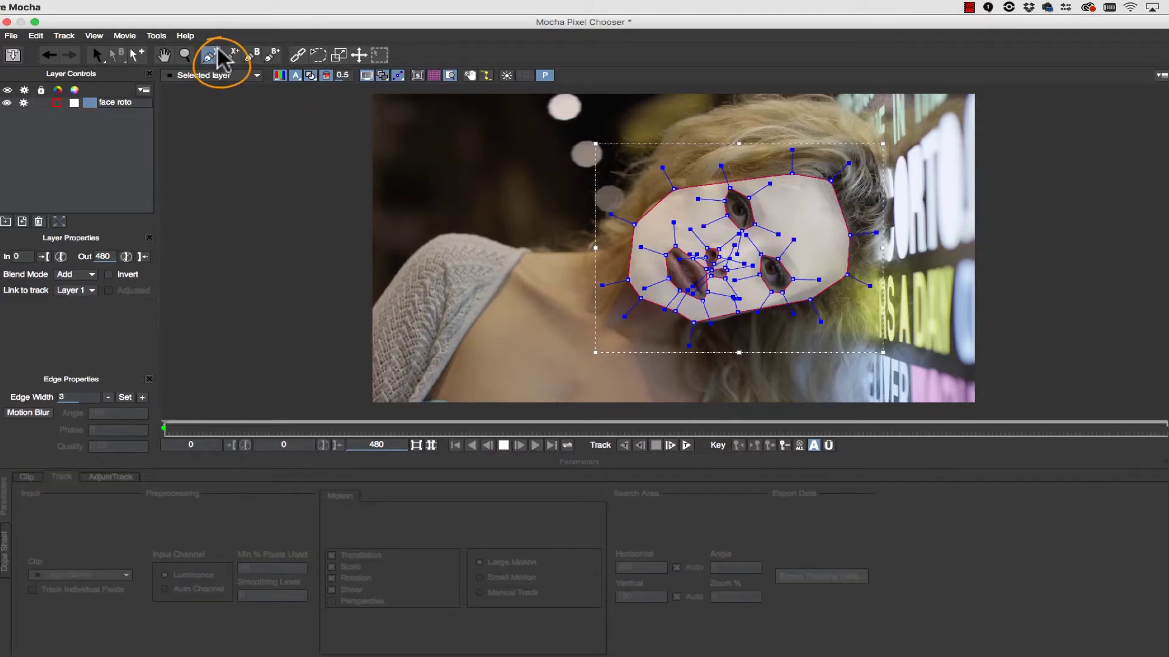
{"action": "left_click", "coordinate": [96, 54]}
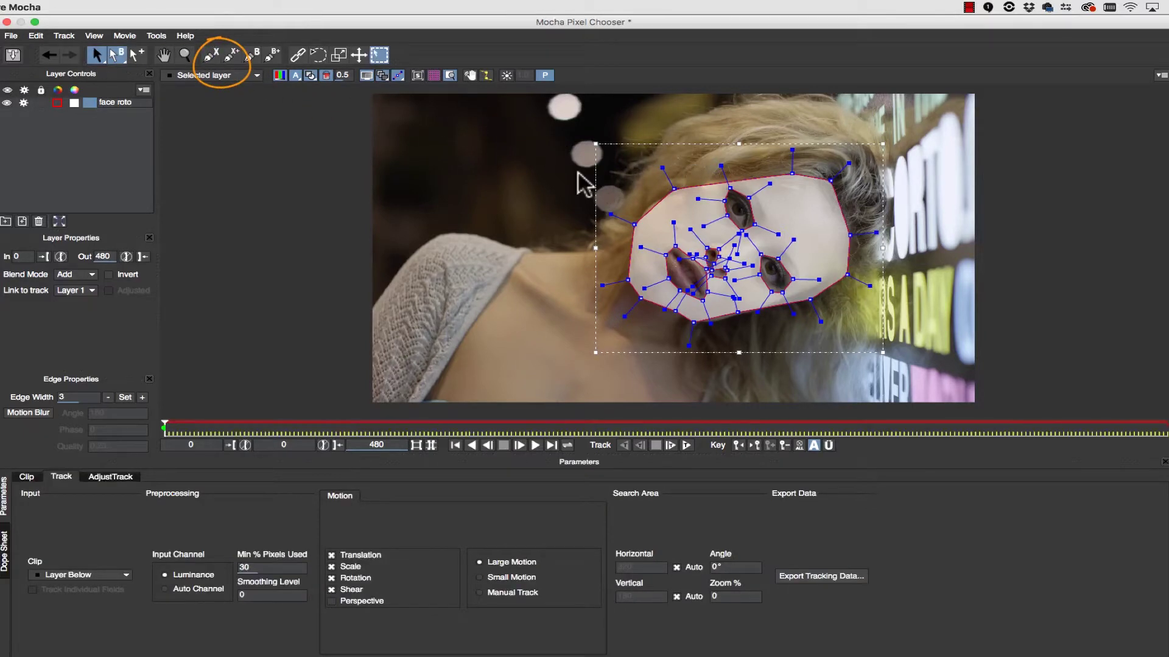
{"action": "left_click", "coordinate": [661, 170]}
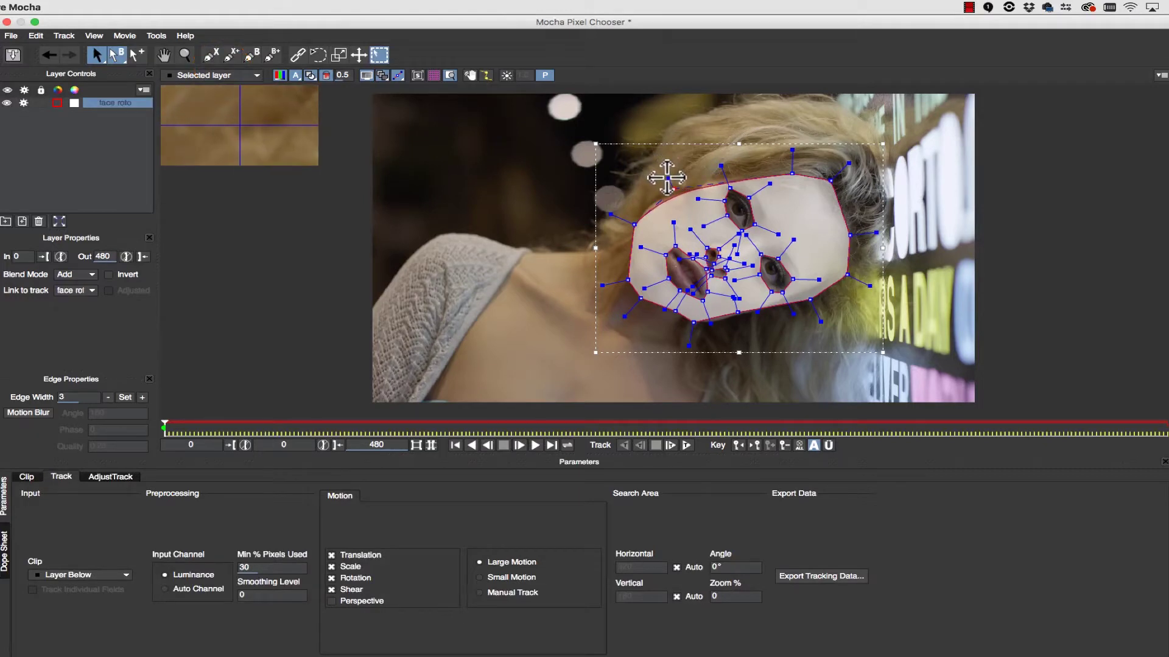
{"action": "left_click_drag", "start_coordinate": [537, 121], "coordinate": [974, 383]}
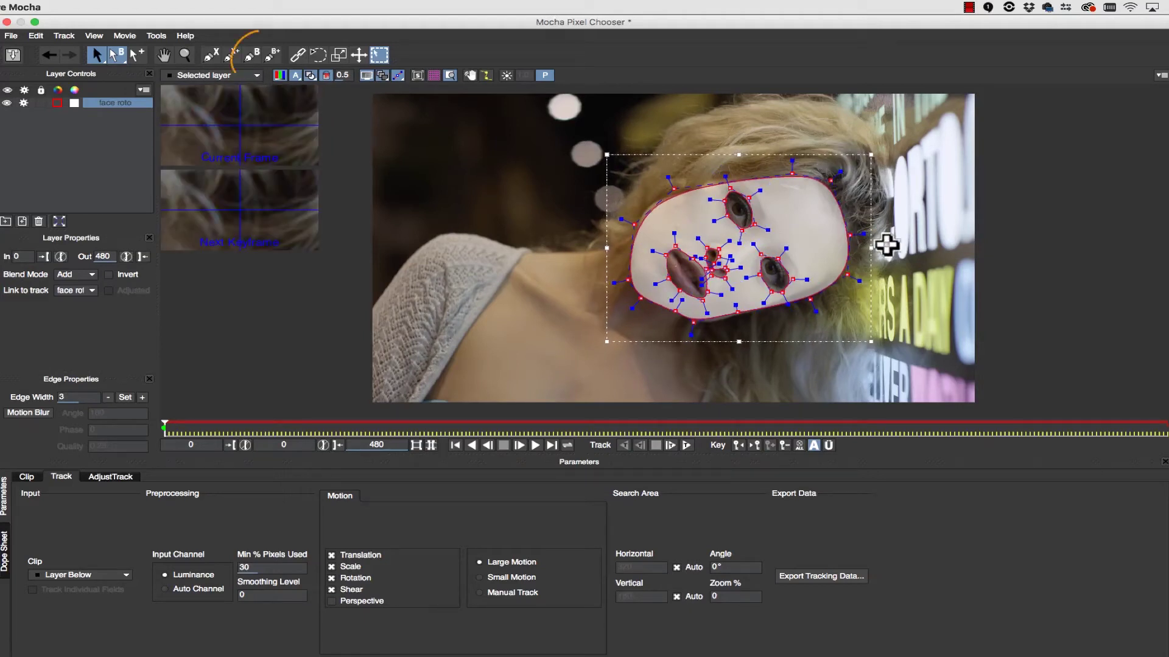
- Draw a four-point Bezier shape over the dark background as a trial and delete it
{"action": "left_click", "coordinate": [252, 54]}
{"action": "left_click", "coordinate": [395, 146]}
{"action": "left_click", "coordinate": [440, 227]}
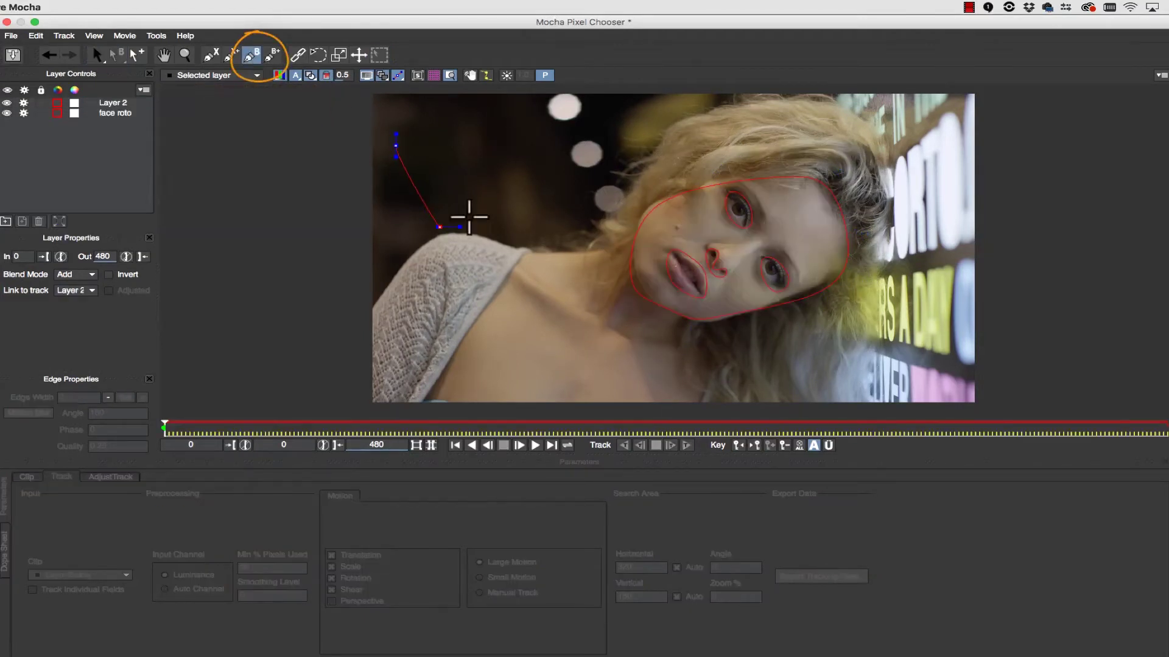
{"action": "left_click", "coordinate": [499, 179]}
{"action": "left_click", "coordinate": [453, 132]}
{"action": "right_click", "coordinate": [453, 133]}
{"action": "left_click_drag", "start_coordinate": [532, 279], "coordinate": [367, 84]}
{"action": "key", "text": "Delete"}
{"action": "left_click", "coordinate": [710, 186]}
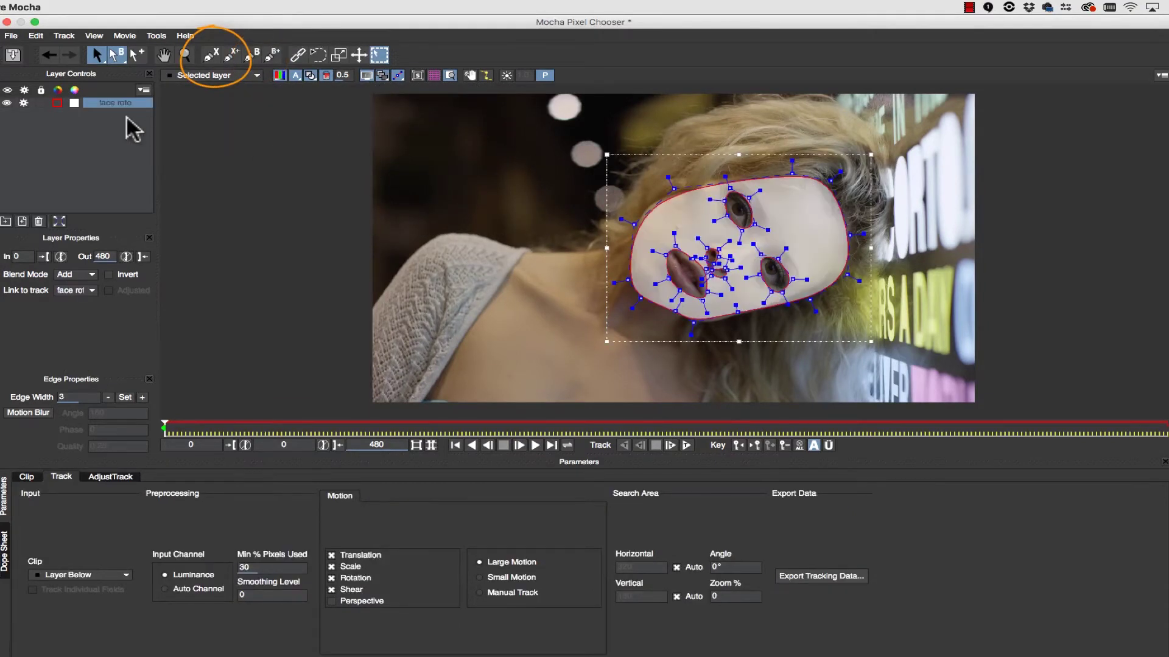
- Draw a closed X-spline around the neck and chest, extending it below the frame's lower edge
{"action": "left_click", "coordinate": [210, 55]}
{"action": "left_click", "coordinate": [423, 400]}
{"action": "left_click", "coordinate": [480, 308]}
{"action": "left_click", "coordinate": [533, 255]}
{"action": "left_click", "coordinate": [592, 253]}
{"action": "left_click", "coordinate": [636, 235]}
{"action": "left_click", "coordinate": [695, 313]}
{"action": "left_click", "coordinate": [679, 341]}
{"action": "left_click", "coordinate": [699, 426]}
{"action": "key", "text": "super+z"}
{"action": "left_click", "coordinate": [698, 414]}
{"action": "left_click", "coordinate": [454, 415]}
{"action": "right_click", "coordinate": [455, 414]}
- Rename the new layer as neck and chest and move it below the face roto layer
{"action": "double_click", "coordinate": [116, 102]}
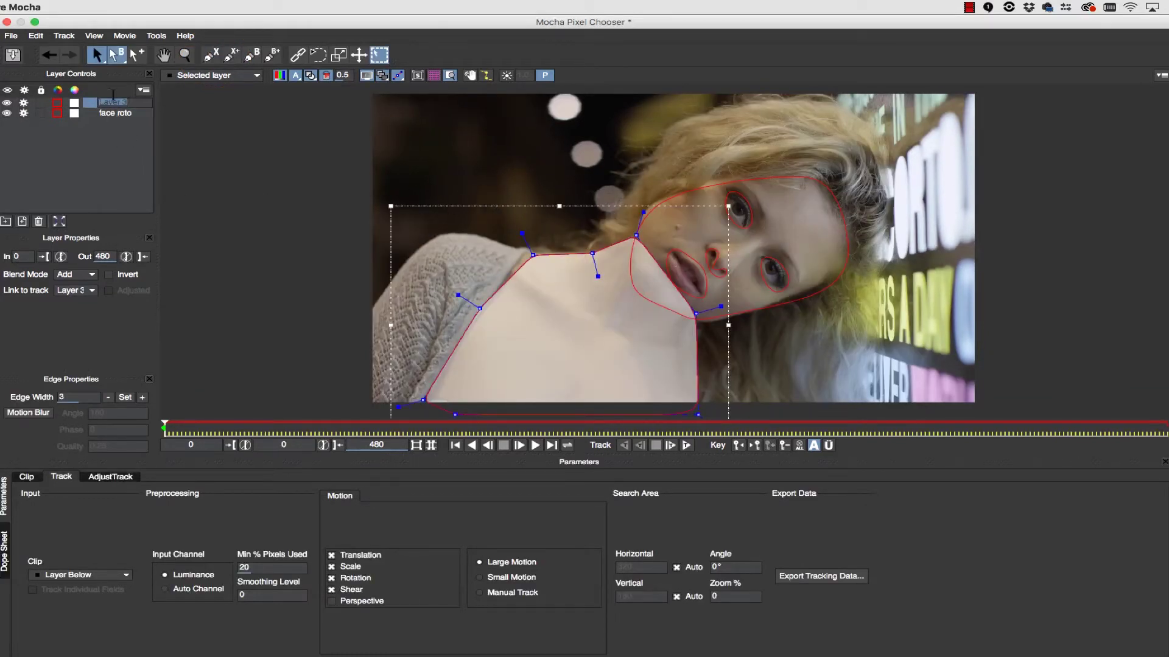
{"action": "type", "text": "neck and chin"}
{"action": "key", "text": "Return"}
{"action": "left_click", "coordinate": [101, 112]}
{"action": "left_click", "coordinate": [122, 102]}
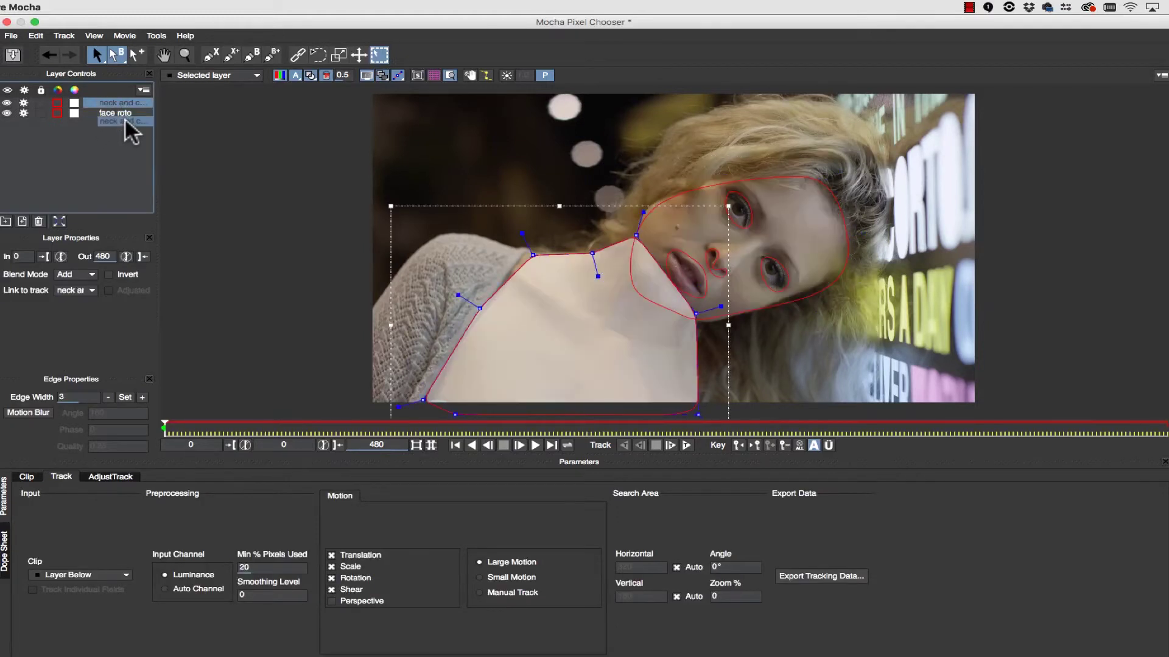
{"action": "left_click_drag", "start_coordinate": [126, 120], "coordinate": [125, 120]}
- Select the face roto and neck and chest layers in turn to compare the areas their mattes cover
{"action": "left_click", "coordinate": [115, 102]}
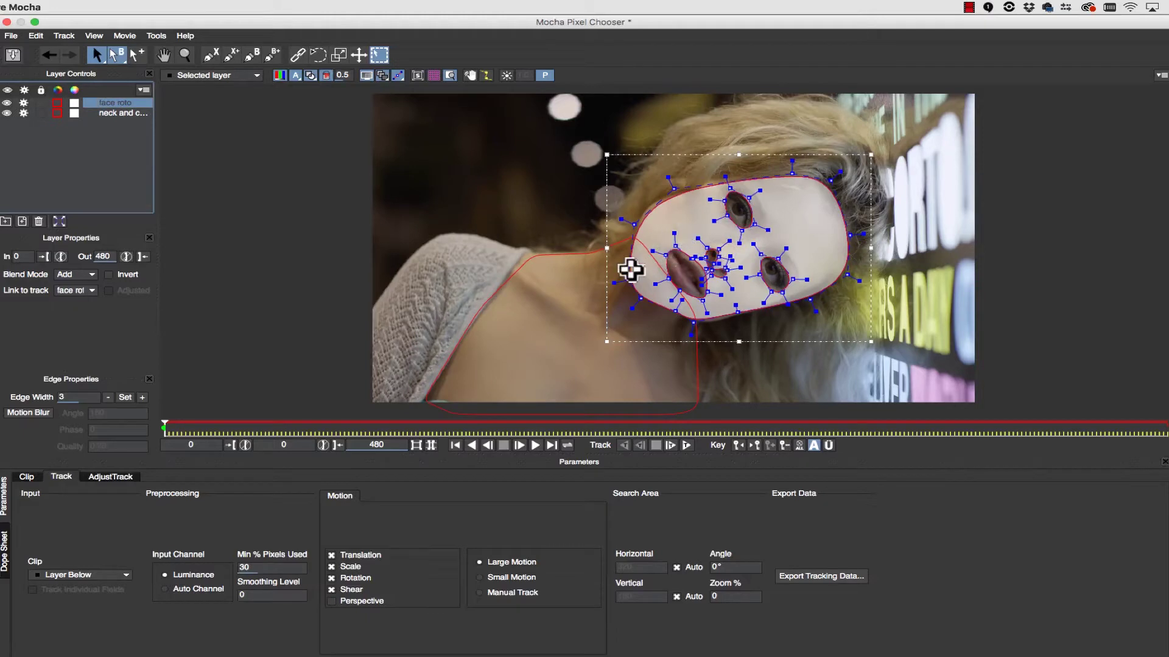
{"action": "left_click", "coordinate": [567, 254]}
{"action": "left_click", "coordinate": [732, 186]}
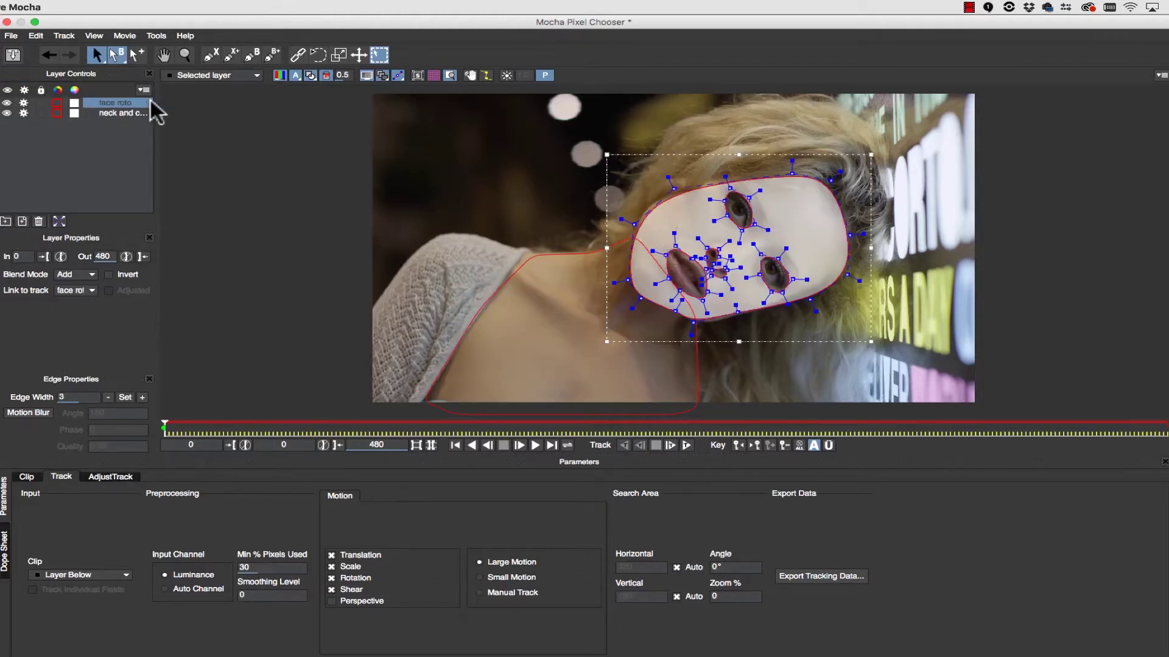
{"action": "left_click", "coordinate": [118, 113]}
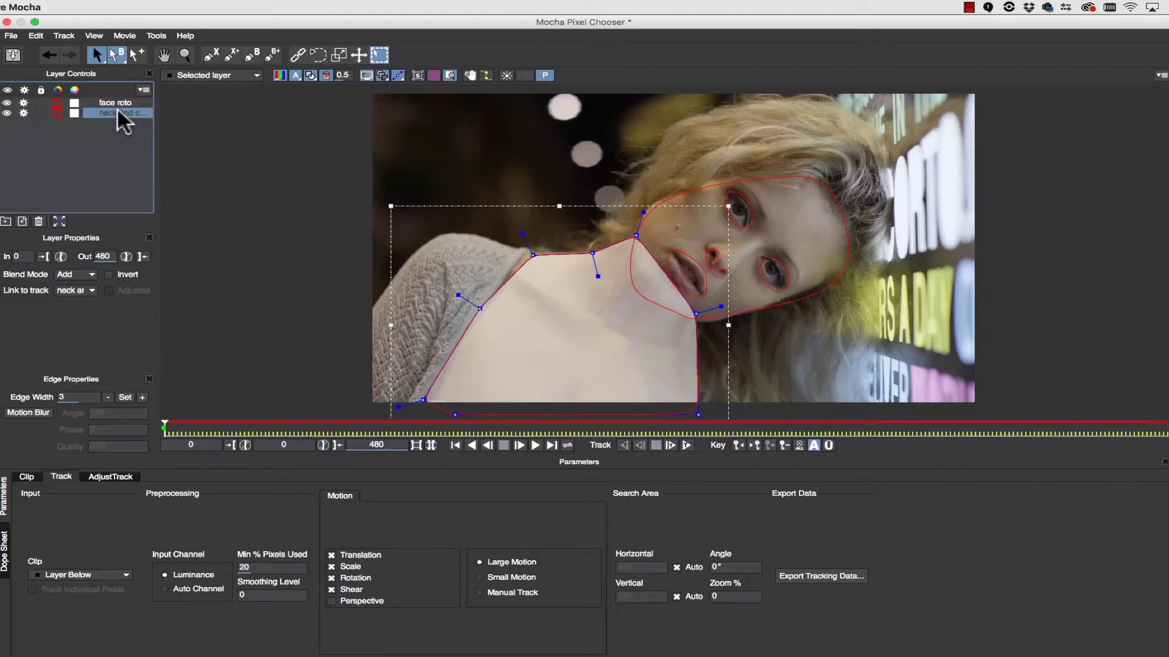
{"action": "left_click", "coordinate": [116, 102]}
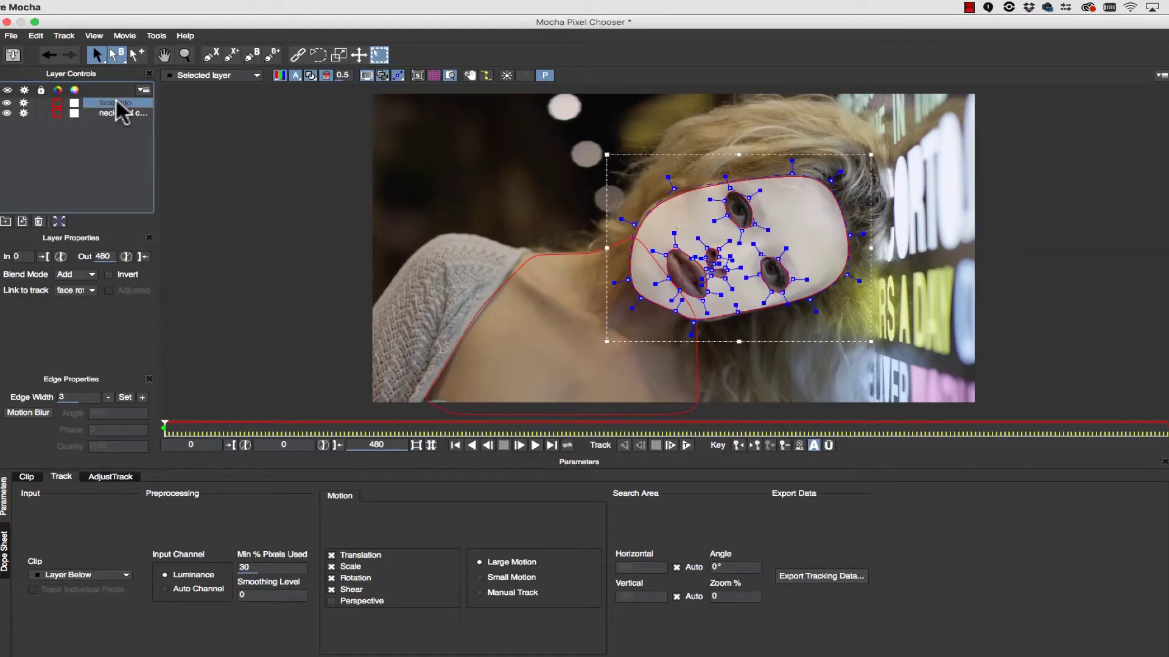
{"action": "left_click", "coordinate": [118, 110]}
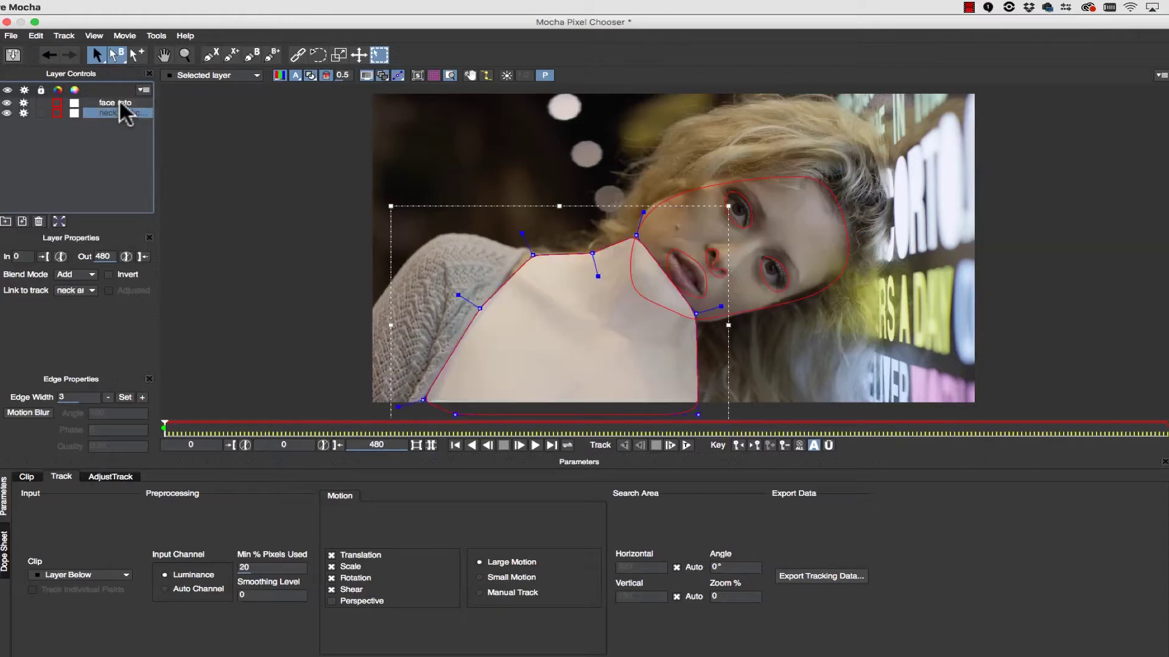
{"action": "left_click", "coordinate": [118, 100]}
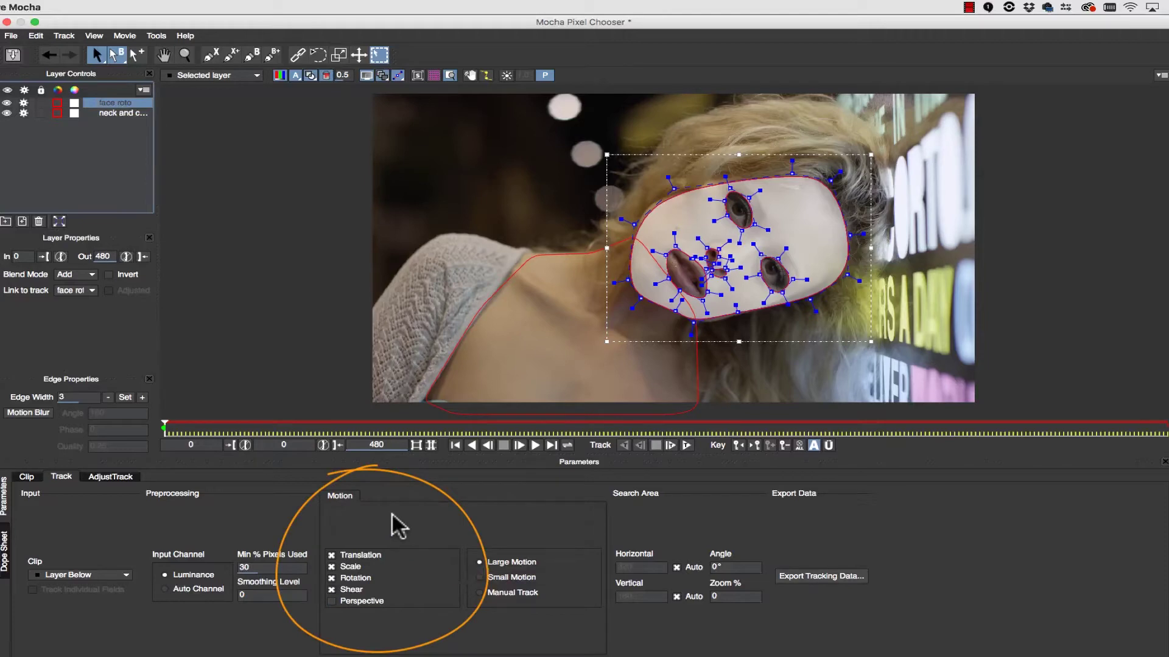
- Try moving and reshaping the face roto shape with its transform box and undo the changes
{"action": "mouse_move", "coordinate": [621, 220]}
{"action": "left_mouse_down"}
{"action": "mouse_move", "coordinate": [637, 201]}
{"action": "mouse_move", "coordinate": [621, 224]}
{"action": "left_mouse_up"}
{"action": "left_click_drag", "start_coordinate": [869, 334], "coordinate": [836, 348]}
{"action": "key", "text": "super+z"}
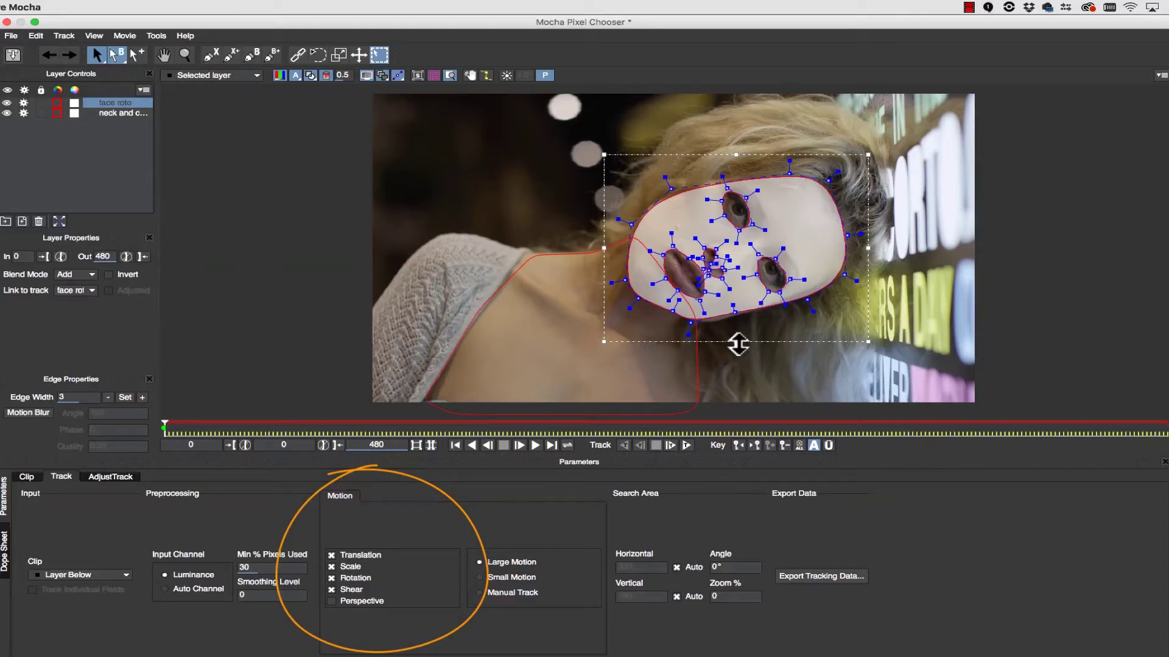
{"action": "left_click_drag", "start_coordinate": [738, 344], "coordinate": [775, 341]}
{"action": "mouse_move", "coordinate": [866, 341]}
{"action": "left_mouse_down"}
{"action": "mouse_move", "coordinate": [926, 375]}
{"action": "mouse_move", "coordinate": [807, 306]}
{"action": "mouse_move", "coordinate": [884, 378]}
{"action": "mouse_move", "coordinate": [874, 350]}
{"action": "left_mouse_up"}
{"action": "key", "text": "super+z"}
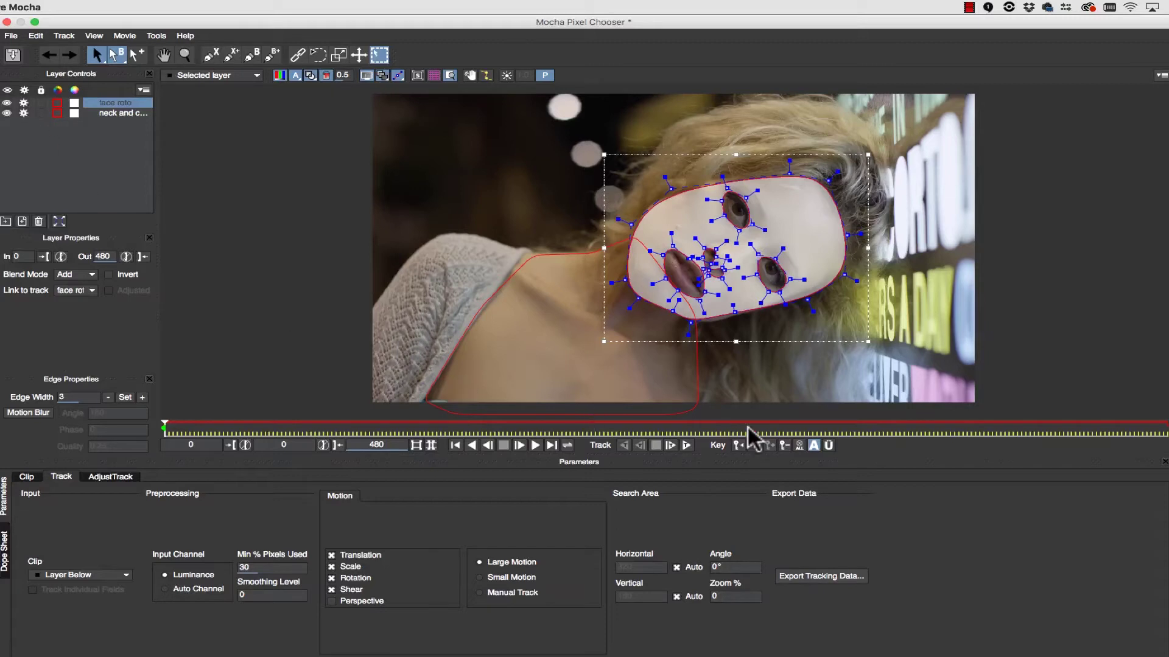
- Track the face roto and neck and chest layers forward through the clip with the planar surface shown
{"action": "left_click", "coordinate": [692, 445]}
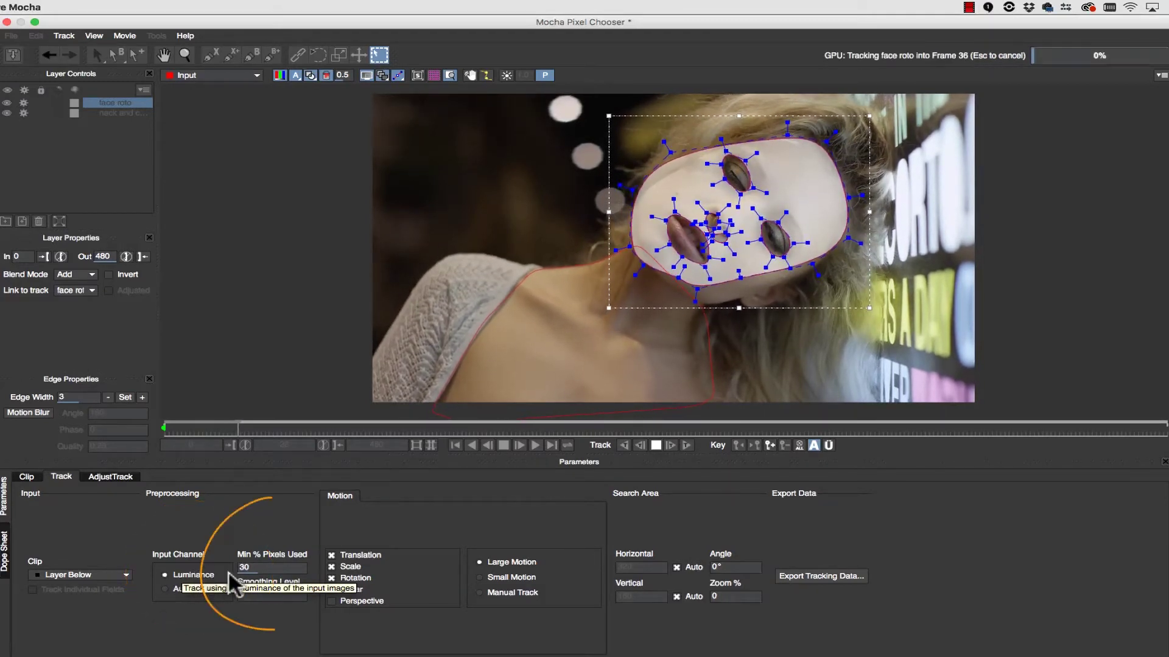
{"action": "key", "text": "Escape"}
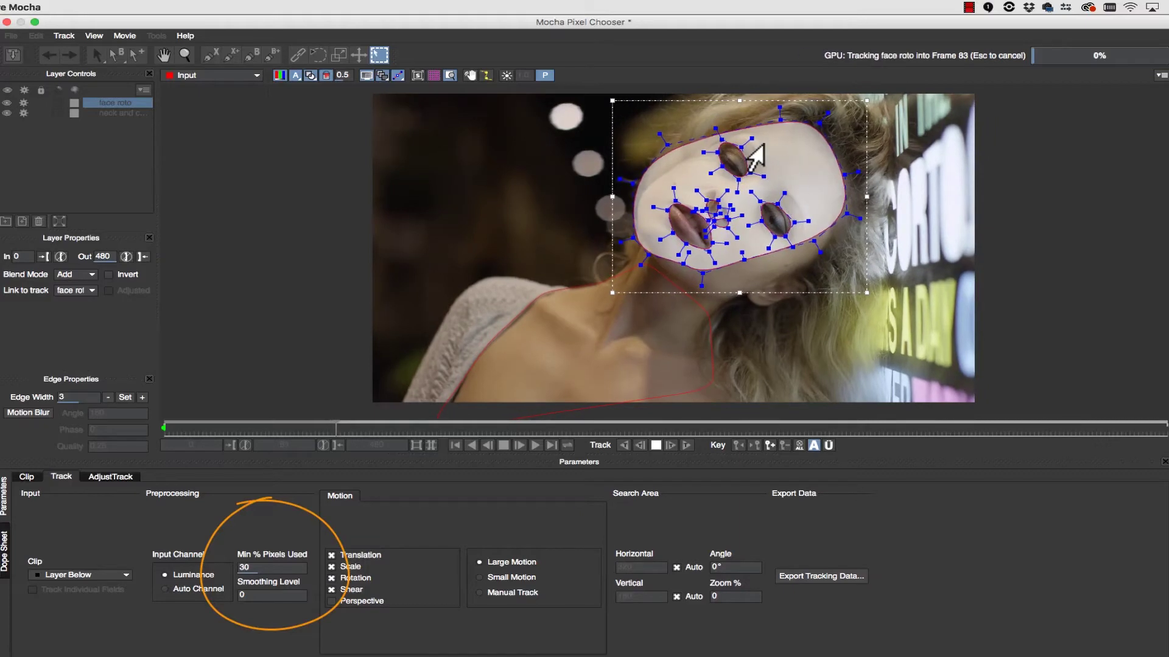
{"action": "key", "text": "Escape"}
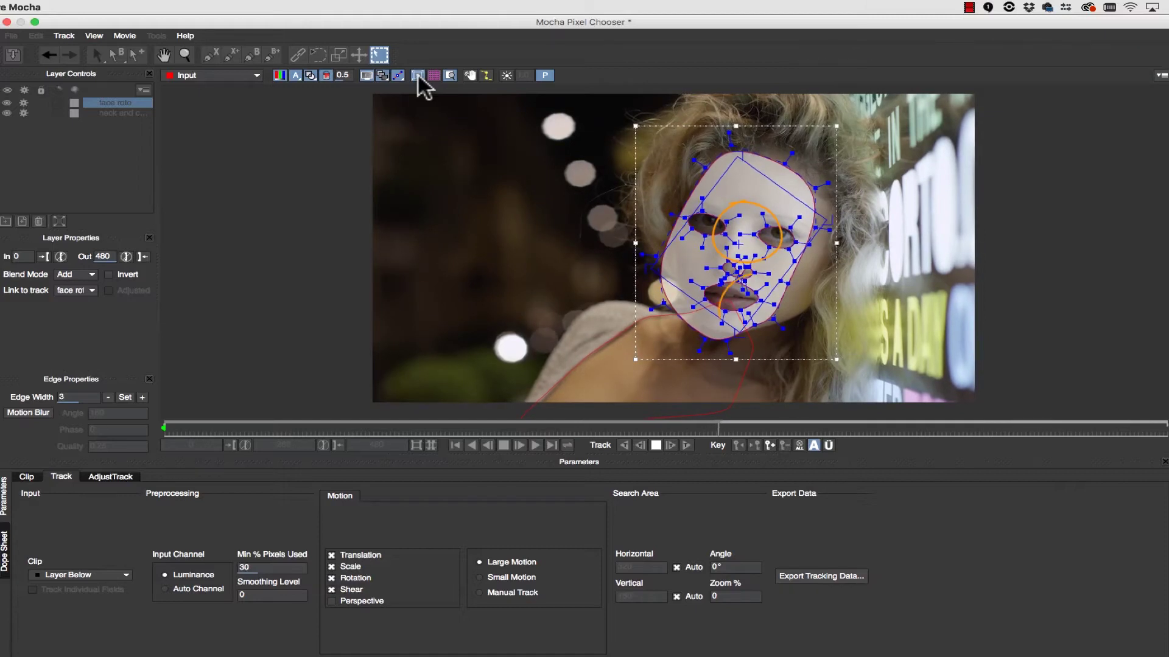
{"action": "key", "text": "t"}
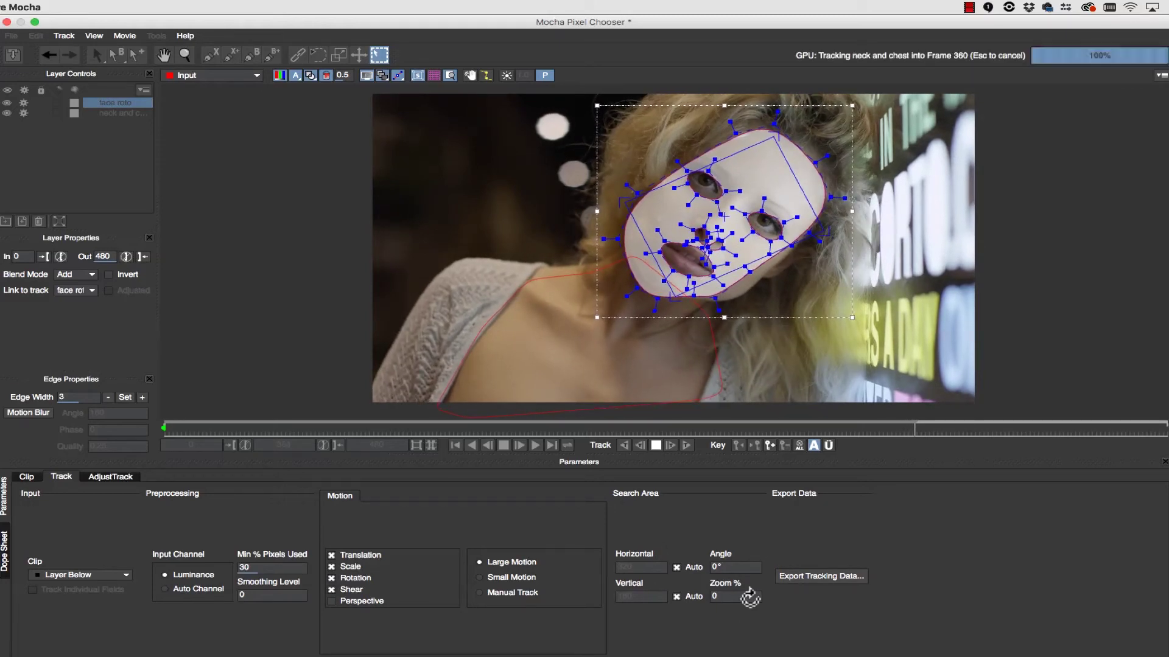
{"action": "left_click", "coordinate": [750, 600]}
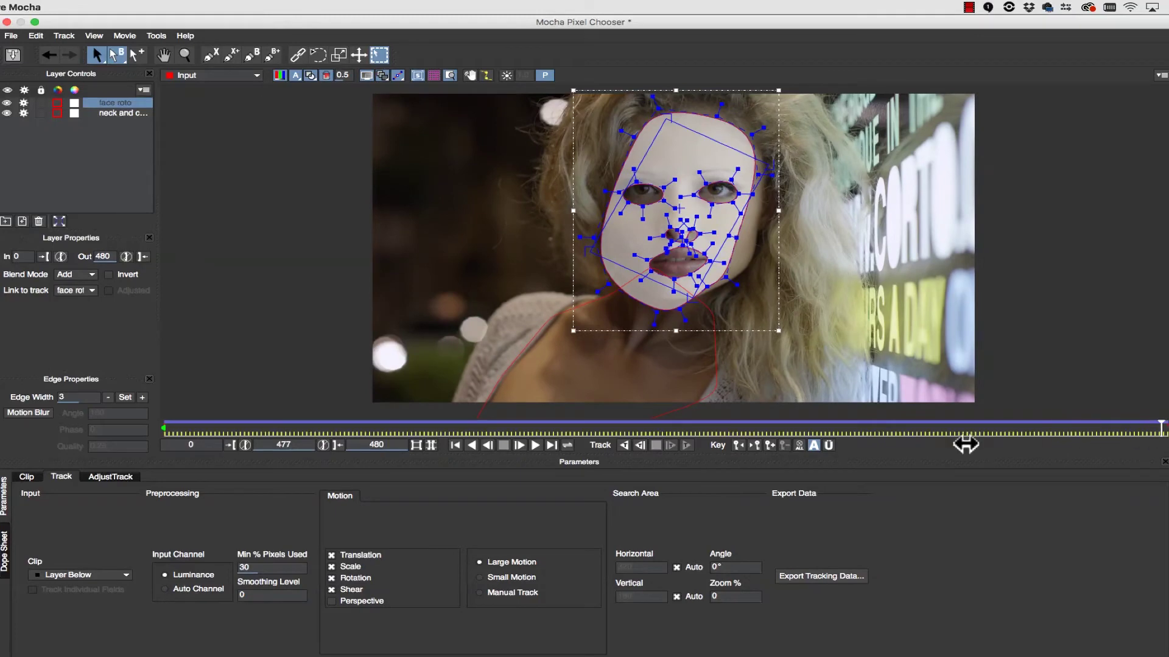
- Scrub back through the tracked clip to the start and on to frame 82 to check the masks
{"action": "left_click_drag", "start_coordinate": [823, 448], "coordinate": [167, 420]}
{"action": "left_click_drag", "start_coordinate": [265, 415], "coordinate": [333, 407]}
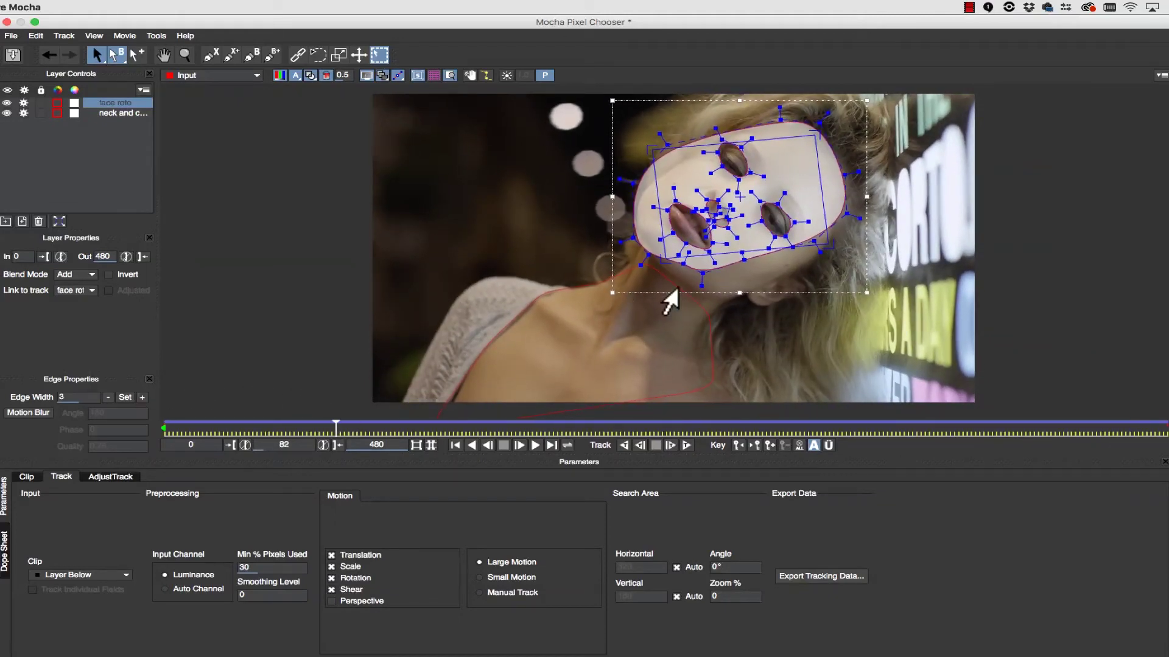
- Reshape the face roto mask at frame 82 so its outline follows the chin, jaw and cheek and its cutouts fit the eyes and mouth
{"action": "left_click", "coordinate": [743, 260]}
{"action": "left_click_drag", "start_coordinate": [745, 263], "coordinate": [712, 305]}
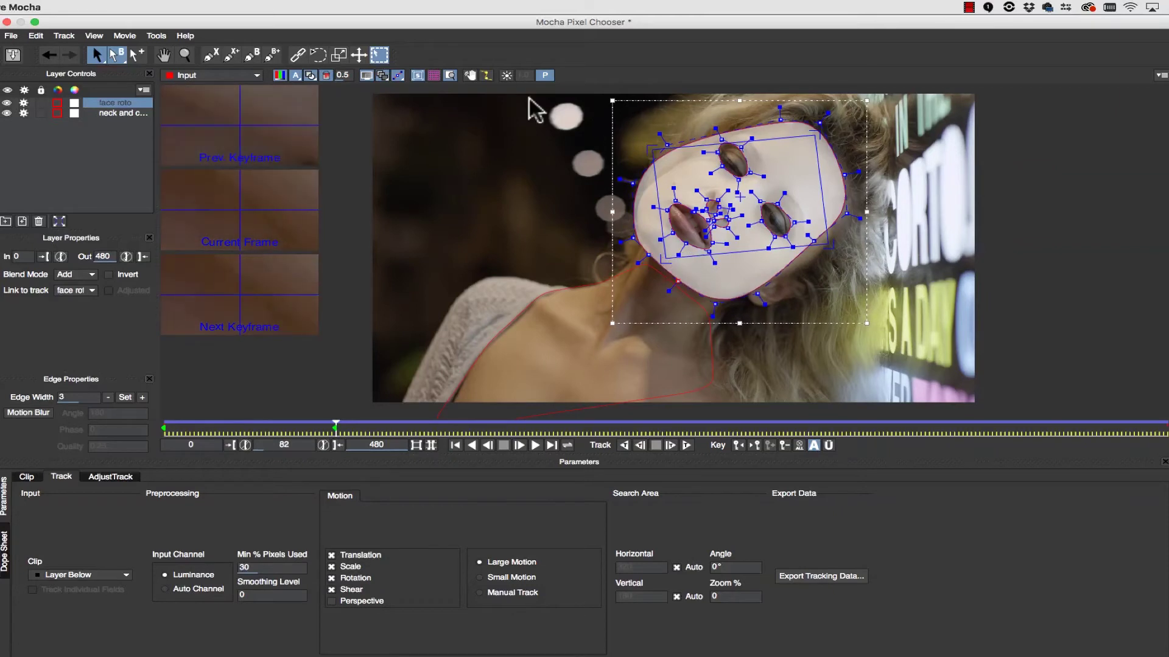
{"action": "left_click_drag", "start_coordinate": [814, 241], "coordinate": [815, 265]}
{"action": "left_click_drag", "start_coordinate": [777, 203], "coordinate": [788, 240]}
{"action": "left_click_drag", "start_coordinate": [738, 181], "coordinate": [715, 157]}
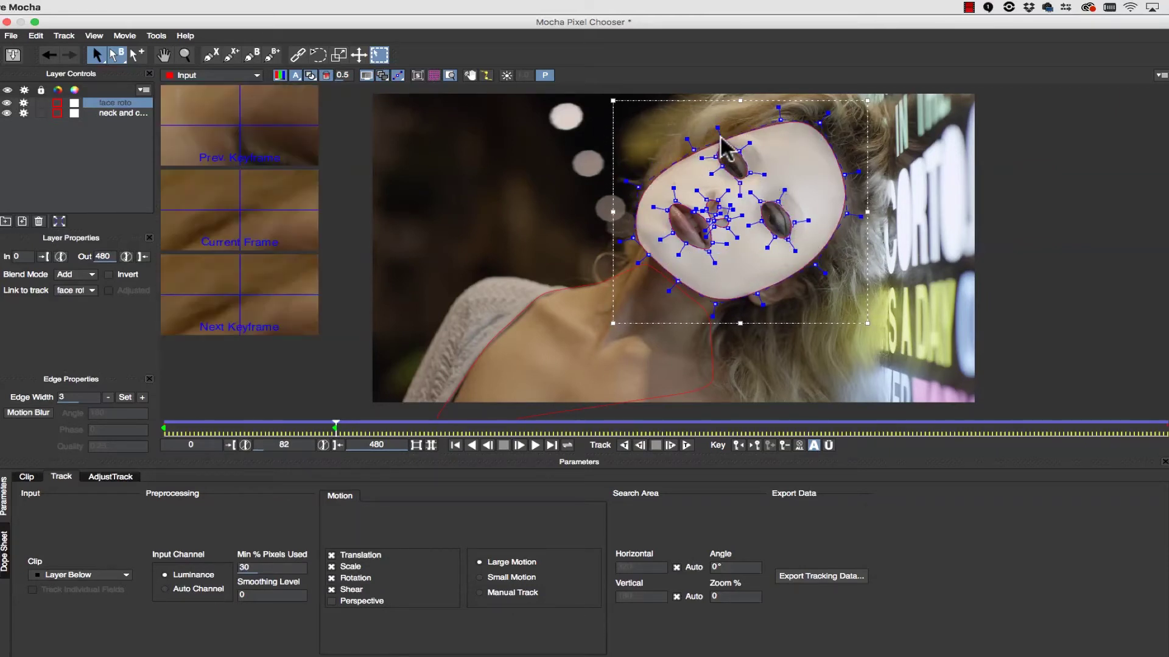
{"action": "left_click", "coordinate": [730, 230]}
{"action": "left_click_drag", "start_coordinate": [731, 230], "coordinate": [695, 203]}
- Refine the face roto outline at frame 43 along the jaw, chin and cheek
{"action": "left_click_drag", "start_coordinate": [335, 424], "coordinate": [255, 423]}
{"action": "left_click_drag", "start_coordinate": [745, 293], "coordinate": [700, 309]}
{"action": "left_click_drag", "start_coordinate": [685, 153], "coordinate": [696, 155]}
{"action": "left_click_drag", "start_coordinate": [633, 181], "coordinate": [636, 188]}
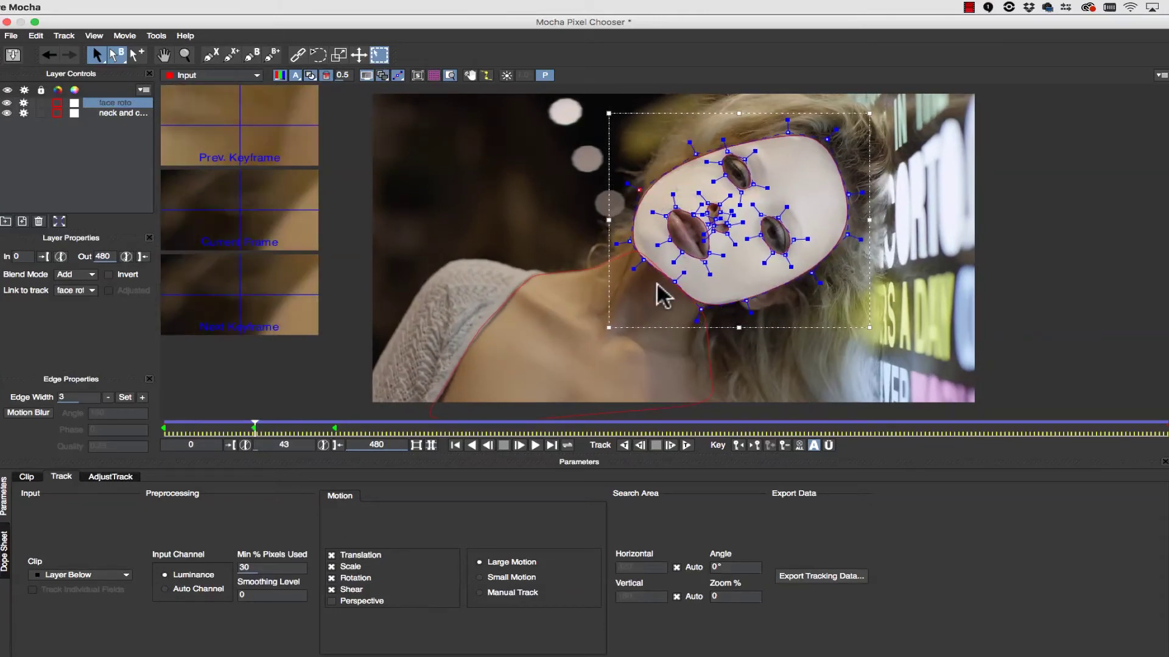
{"action": "mouse_move", "coordinate": [644, 260]}
{"action": "left_mouse_down"}
{"action": "mouse_move", "coordinate": [633, 241]}
{"action": "mouse_move", "coordinate": [651, 258]}
{"action": "left_mouse_up"}
- Refit the outer face roto outline at frame 196 to the chin, cheek, side of the face and forehead
{"action": "left_click_drag", "start_coordinate": [294, 424], "coordinate": [574, 424]}
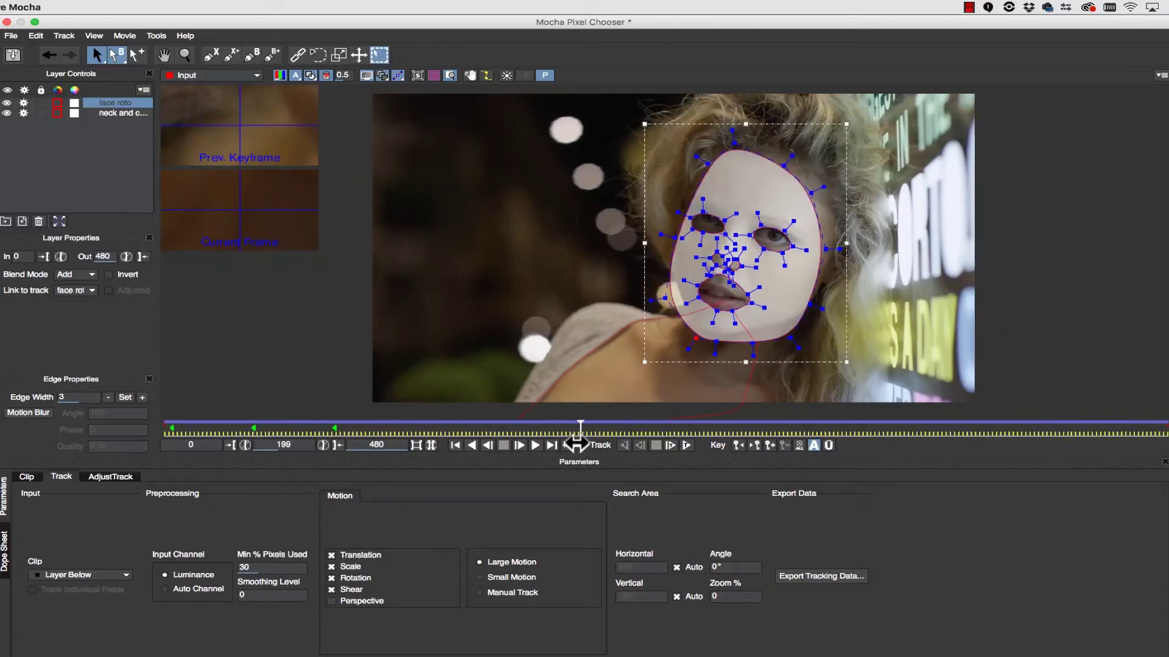
{"action": "left_click_drag", "start_coordinate": [747, 342], "coordinate": [678, 317]}
{"action": "left_click_drag", "start_coordinate": [748, 342], "coordinate": [749, 334]}
{"action": "mouse_move", "coordinate": [807, 305]}
{"action": "left_mouse_down"}
{"action": "mouse_move", "coordinate": [817, 294]}
{"action": "mouse_move", "coordinate": [805, 316]}
{"action": "left_mouse_up"}
{"action": "left_click_drag", "start_coordinate": [823, 248], "coordinate": [838, 253]}
{"action": "left_click_drag", "start_coordinate": [814, 191], "coordinate": [828, 196]}
{"action": "left_click_drag", "start_coordinate": [782, 165], "coordinate": [793, 148]}
{"action": "left_click_drag", "start_coordinate": [732, 143], "coordinate": [732, 147]}
- Realign the face roto's eye, nose and mouth cutouts at frame 196 with her features and tidy the cheek edge
{"action": "left_click_drag", "start_coordinate": [706, 163], "coordinate": [800, 260]}
{"action": "left_click_drag", "start_coordinate": [790, 248], "coordinate": [703, 241]}
{"action": "left_click_drag", "start_coordinate": [730, 227], "coordinate": [690, 297]}
{"action": "left_click", "coordinate": [775, 268]}
{"action": "left_click", "coordinate": [769, 286]}
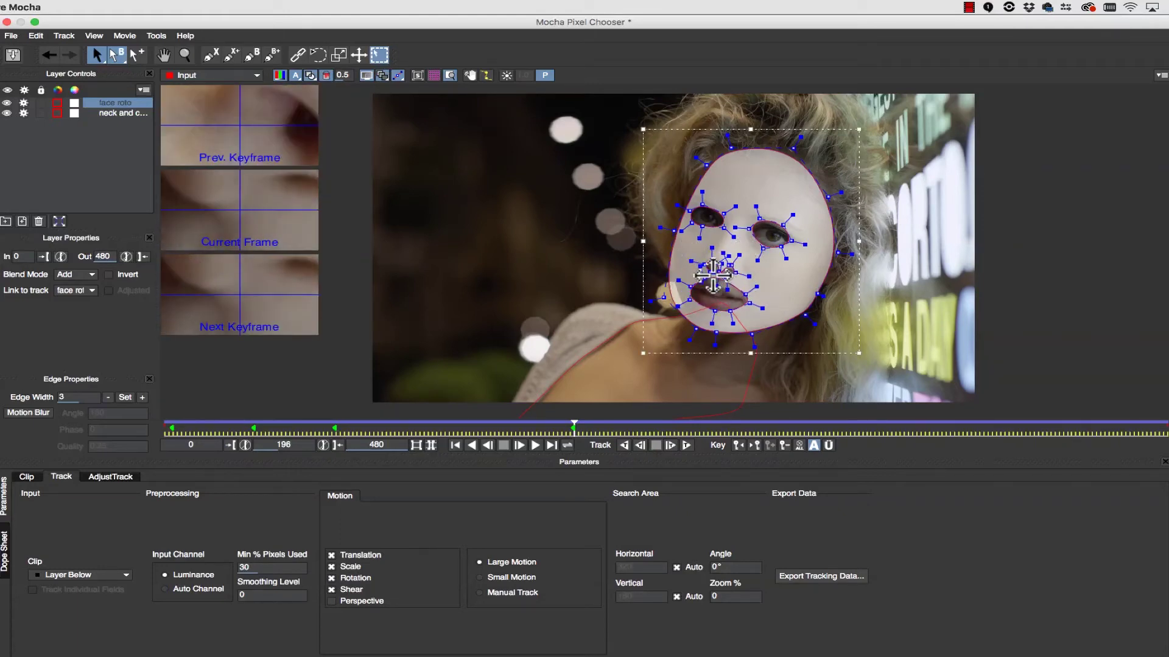
{"action": "left_click", "coordinate": [593, 426]}
{"action": "left_click", "coordinate": [734, 445]}
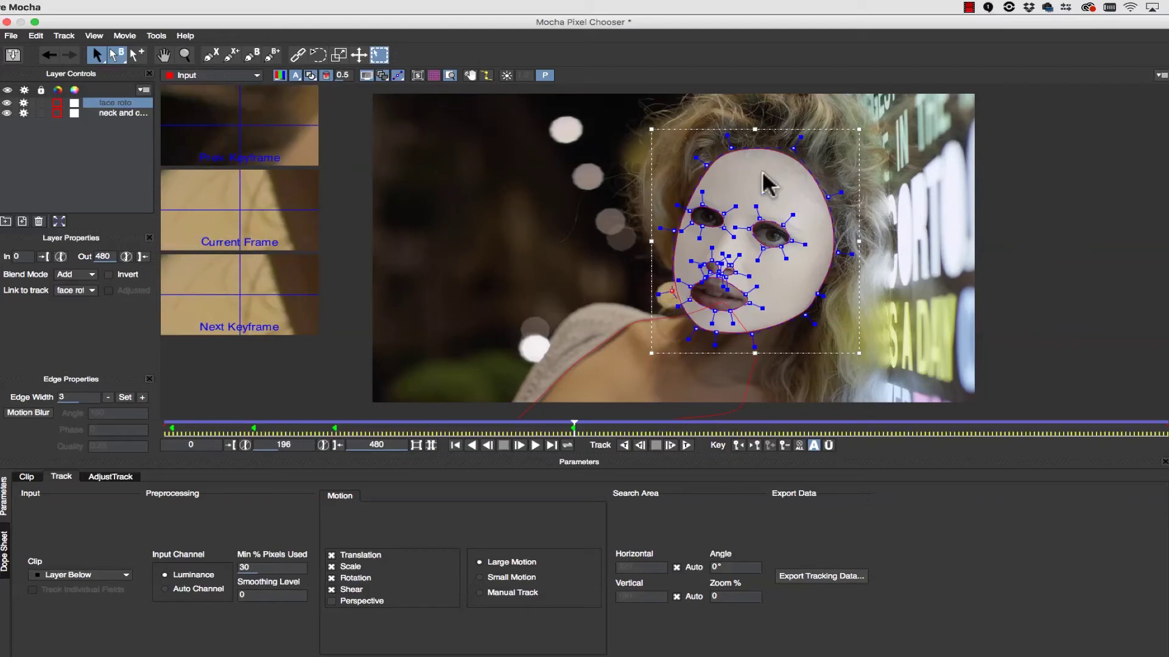
- Adjust the side edge of the face roto at a keyframe roughly midway between frames 196 and 394
{"action": "left_click_drag", "start_coordinate": [571, 428], "coordinate": [842, 429]}
{"action": "left_click_drag", "start_coordinate": [839, 242], "coordinate": [820, 244]}
{"action": "key", "text": "ctrl+a"}
- Refit the outer face roto outline at frame 394 to the hairline, forehead, temple, cheek and jaw
{"action": "left_click_drag", "start_coordinate": [844, 426], "coordinate": [985, 430]}
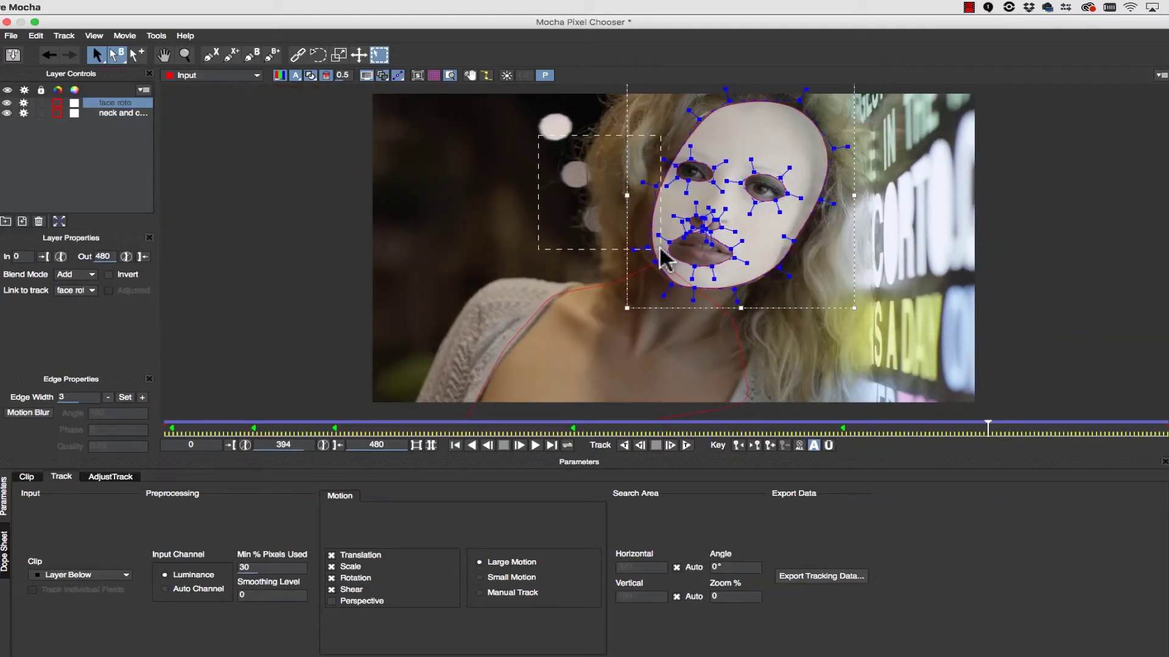
{"action": "left_click_drag", "start_coordinate": [658, 251], "coordinate": [660, 252]}
{"action": "left_click_drag", "start_coordinate": [652, 183], "coordinate": [633, 183]}
{"action": "left_click_drag", "start_coordinate": [672, 91], "coordinate": [725, 129]}
{"action": "left_click_drag", "start_coordinate": [723, 100], "coordinate": [712, 95]}
{"action": "left_click", "coordinate": [778, 129]}
{"action": "left_click_drag", "start_coordinate": [800, 100], "coordinate": [791, 104]}
{"action": "left_click_drag", "start_coordinate": [833, 147], "coordinate": [814, 147]}
{"action": "left_click_drag", "start_coordinate": [820, 199], "coordinate": [807, 199]}
{"action": "left_click_drag", "start_coordinate": [793, 241], "coordinate": [786, 239]}
{"action": "left_click_drag", "start_coordinate": [779, 268], "coordinate": [776, 269]}
- Realign the face roto's mouth, nose and eye cutouts at frame 394 with her features
{"action": "left_click_drag", "start_coordinate": [631, 248], "coordinate": [685, 269]}
{"action": "mouse_move", "coordinate": [681, 206]}
{"action": "left_mouse_down"}
{"action": "mouse_move", "coordinate": [730, 237]}
{"action": "mouse_move", "coordinate": [723, 215]}
{"action": "left_mouse_up"}
{"action": "left_click_drag", "start_coordinate": [667, 257], "coordinate": [740, 259]}
{"action": "mouse_move", "coordinate": [676, 165]}
{"action": "left_mouse_down"}
{"action": "mouse_move", "coordinate": [664, 165]}
{"action": "mouse_move", "coordinate": [683, 158]}
{"action": "left_mouse_up"}
{"action": "left_click_drag", "start_coordinate": [714, 168], "coordinate": [708, 168]}
{"action": "left_click_drag", "start_coordinate": [781, 178], "coordinate": [777, 182]}
{"action": "left_click_drag", "start_coordinate": [754, 172], "coordinate": [756, 198]}
- Correct the neck and chest shape at several frames through the clip, up to frame 480
{"action": "left_click_drag", "start_coordinate": [989, 434], "coordinate": [451, 392]}
{"action": "left_click_drag", "start_coordinate": [664, 396], "coordinate": [658, 348]}
{"action": "left_click", "coordinate": [658, 348]}
{"action": "left_click_drag", "start_coordinate": [448, 428], "coordinate": [160, 429]}
{"action": "left_click_drag", "start_coordinate": [374, 429], "coordinate": [1117, 365]}
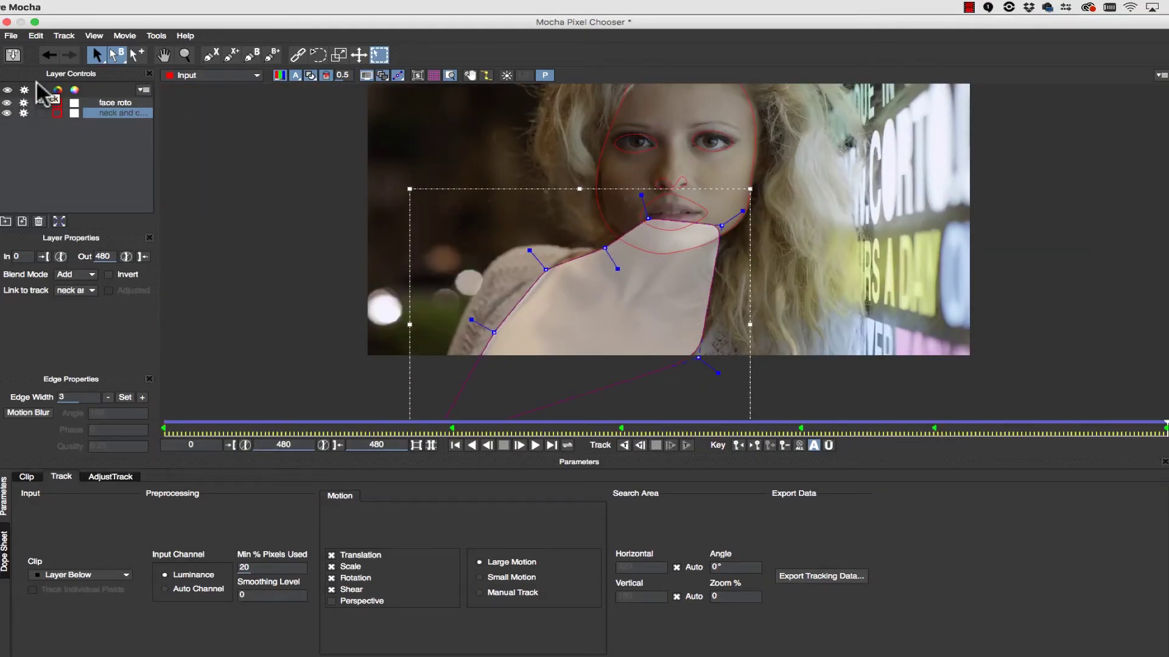
- Play the clip with no layer selected and reframe the view to check how both masks follow the face and neck
{"action": "left_click", "coordinate": [697, 159]}
{"action": "key", "text": "space"}
{"action": "left_click", "coordinate": [730, 237]}
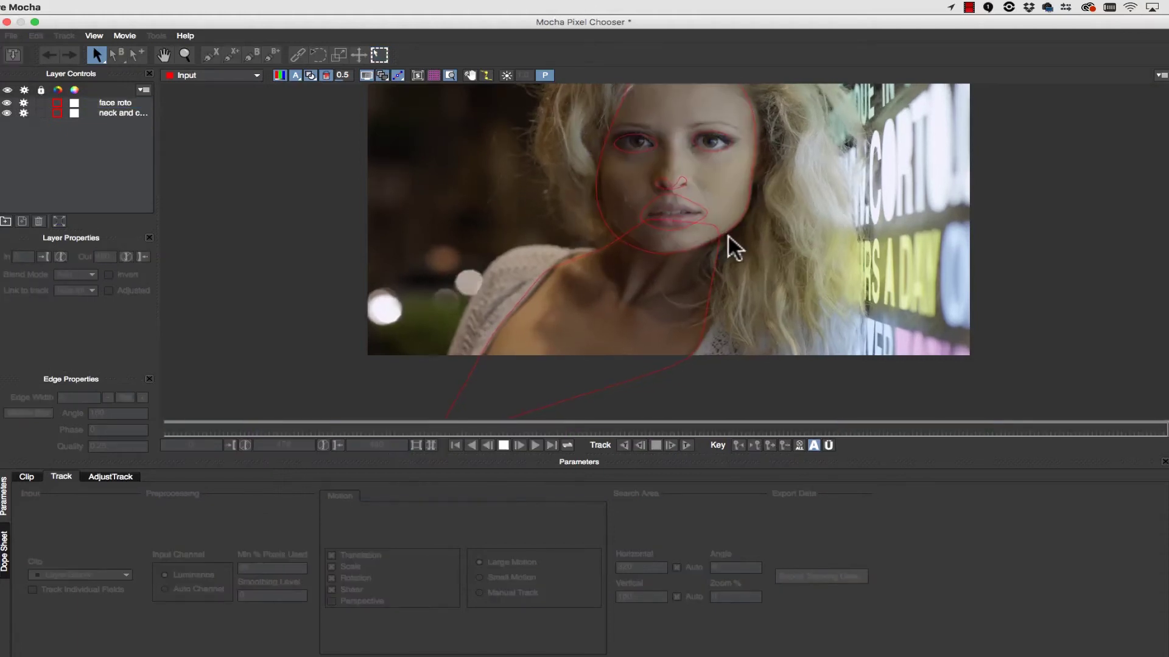
{"action": "key", "text": "space"}
{"action": "left_click", "coordinate": [161, 55]}
{"action": "left_click_drag", "start_coordinate": [705, 197], "coordinate": [688, 242]}
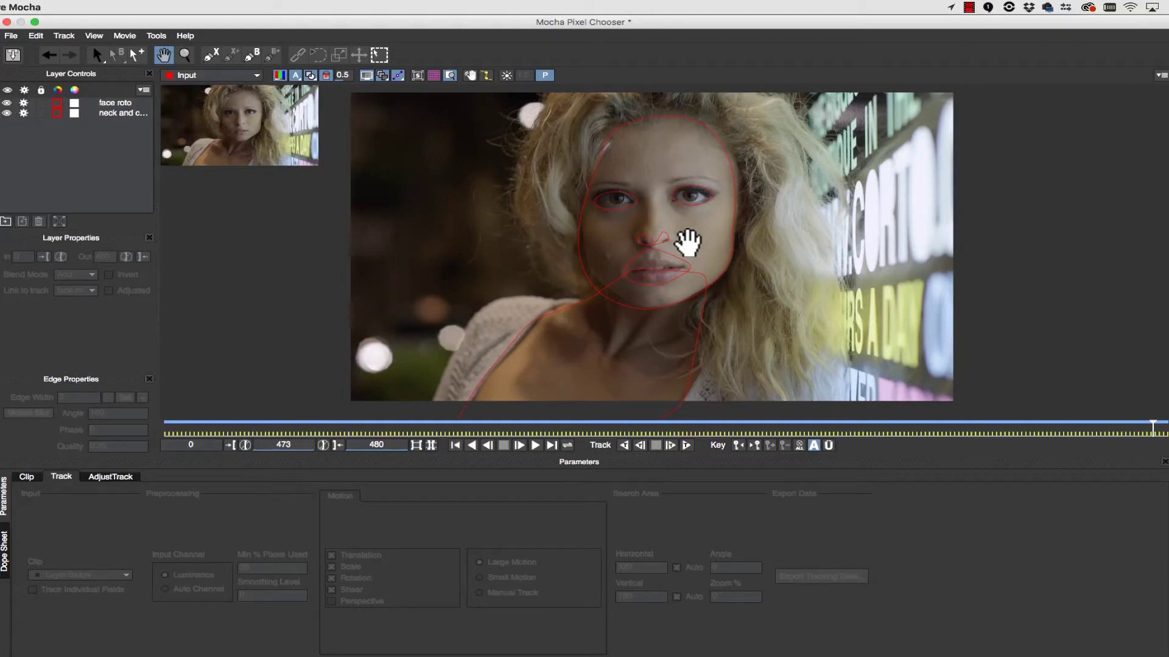
{"action": "left_click", "coordinate": [184, 55]}
{"action": "left_click_drag", "start_coordinate": [614, 222], "coordinate": [728, 152]}
{"action": "key", "text": "z"}
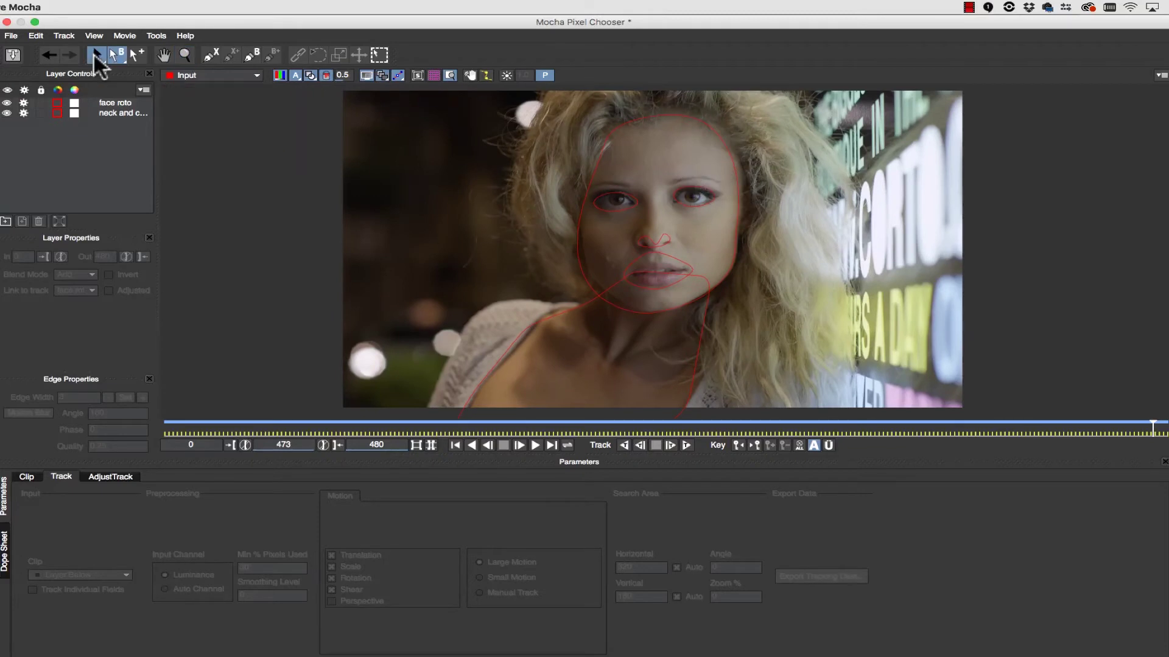
- Hide the face roto matte, fit its planar surface to the forehead, and check the surface at frame 480
{"action": "left_click", "coordinate": [618, 124]}
{"action": "left_click", "coordinate": [311, 74]}
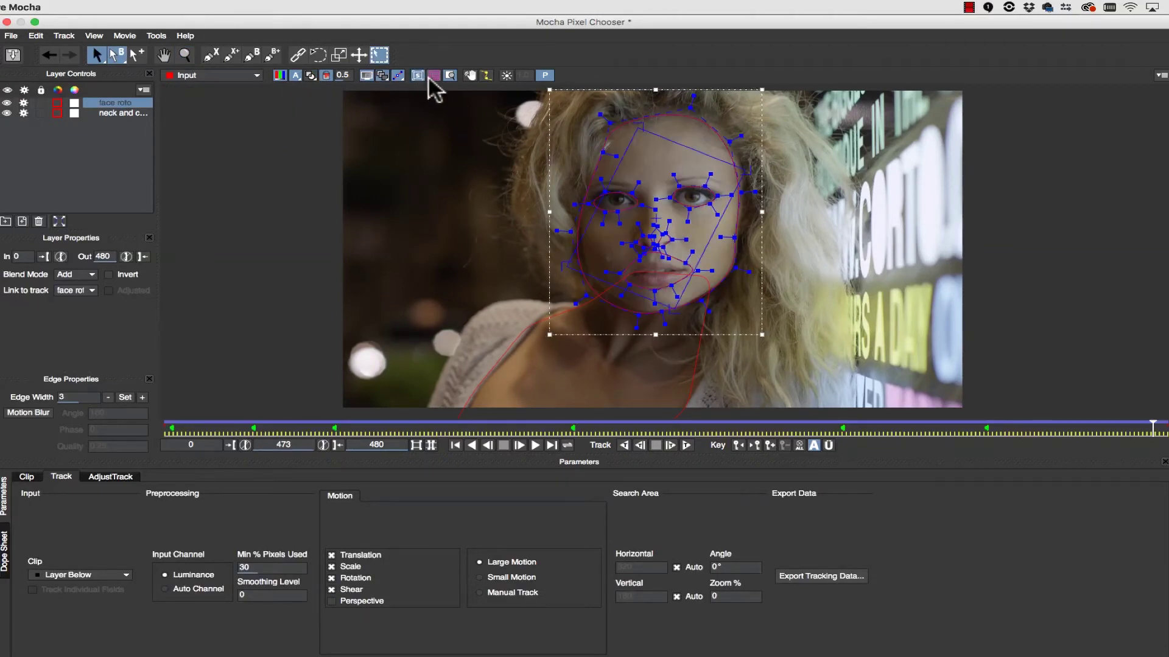
{"action": "left_click_drag", "start_coordinate": [639, 121], "coordinate": [700, 136]}
{"action": "mouse_move", "coordinate": [1148, 430]}
{"action": "left_mouse_down"}
{"action": "mouse_move", "coordinate": [97, 377]}
{"action": "mouse_move", "coordinate": [1166, 427]}
{"action": "left_mouse_up"}
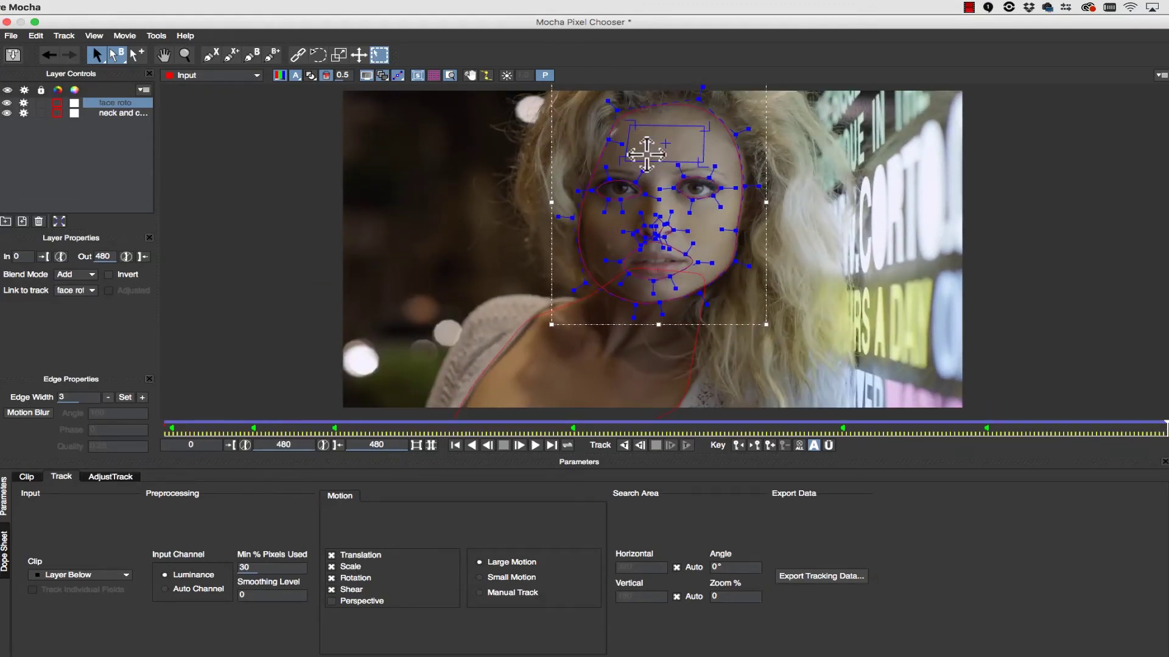
{"action": "left_click_drag", "start_coordinate": [638, 157], "coordinate": [672, 154]}
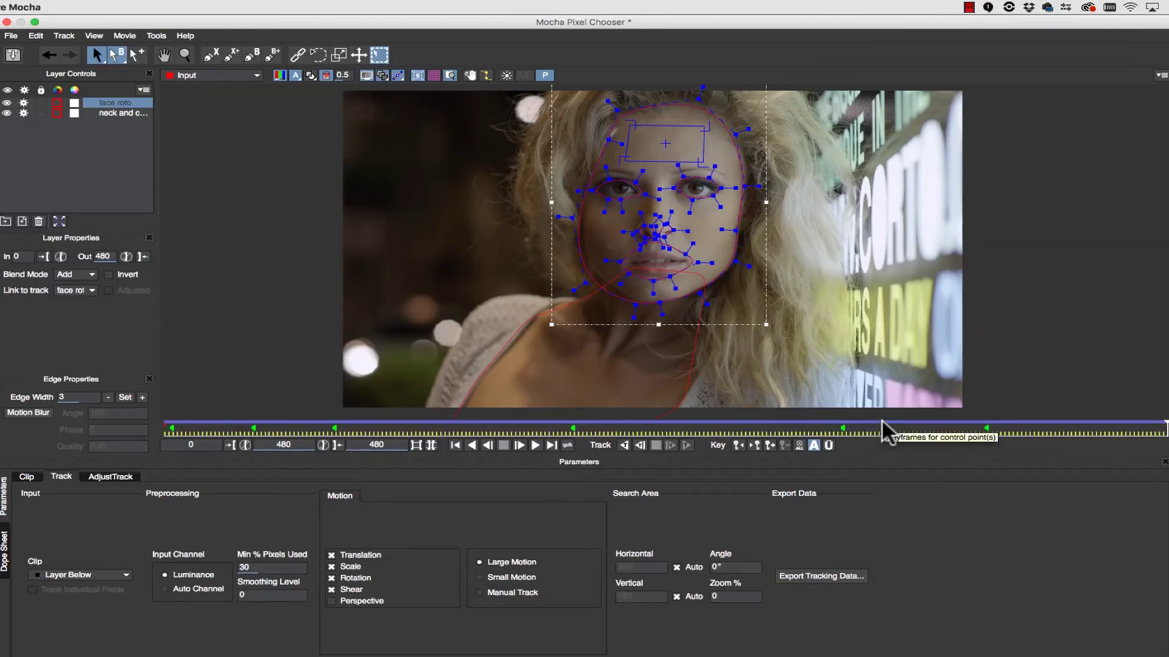
- Save the Mocha project and close Mocha to return to DaVinci Resolve
{"action": "left_click", "coordinate": [12, 55]}
{"action": "left_click", "coordinate": [7, 22]}
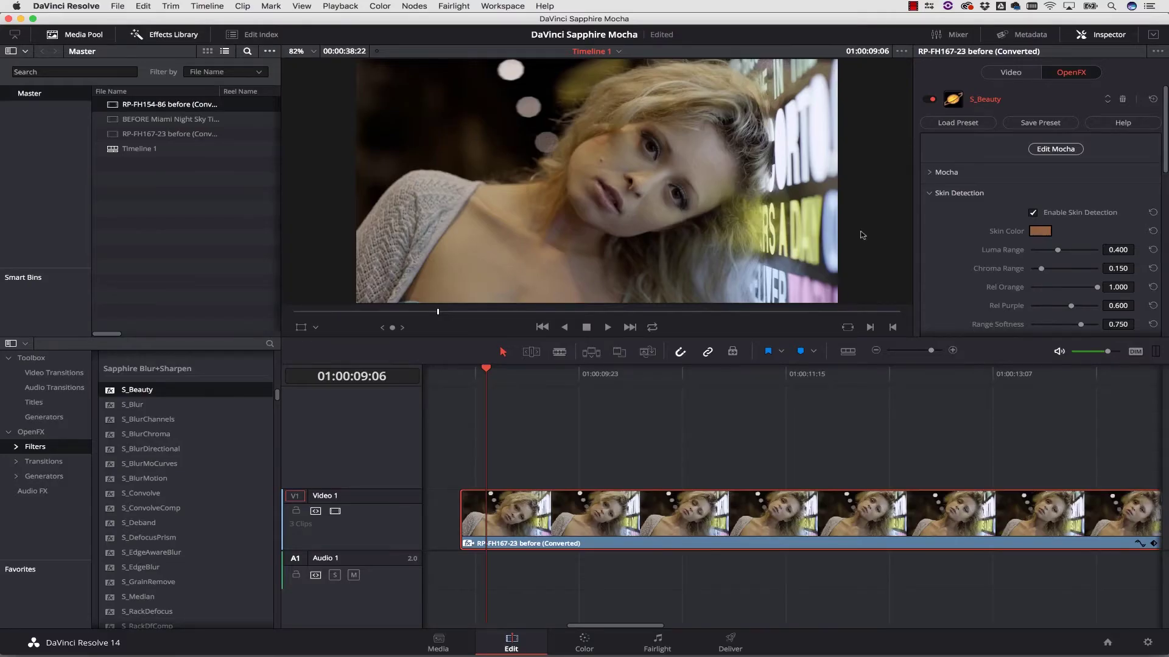
- Sample the Skin Color from the woman's face and set Luma Range to 0.574 and Range Softness to 0.926
{"action": "left_click", "coordinate": [1040, 231]}
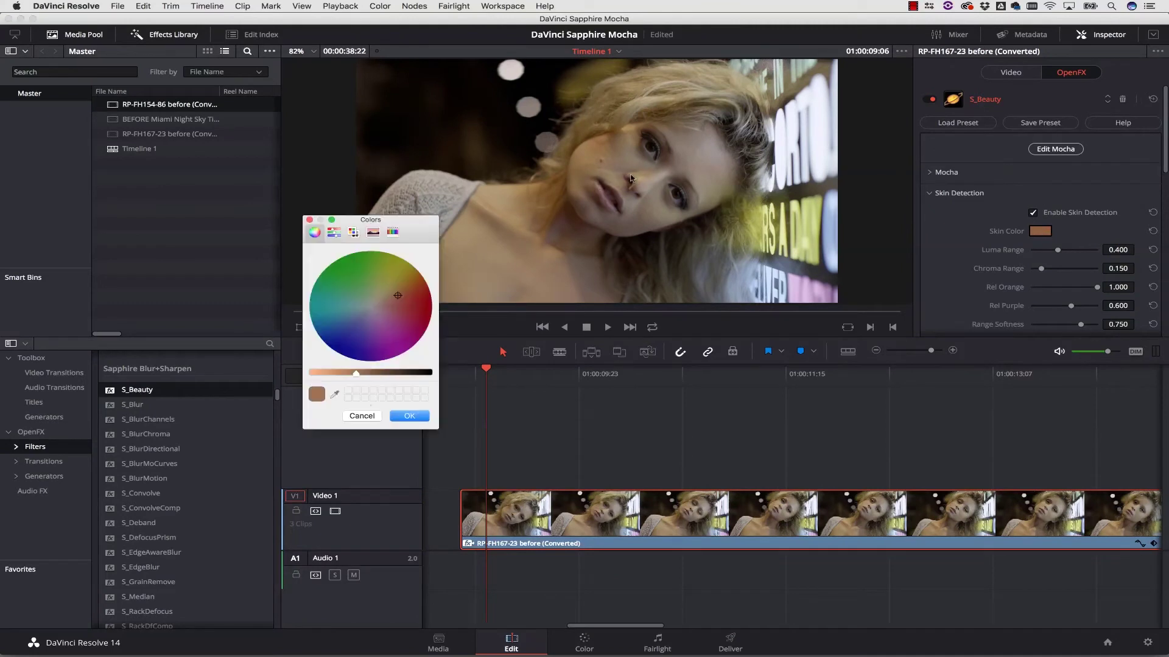
{"action": "left_click", "coordinate": [673, 172]}
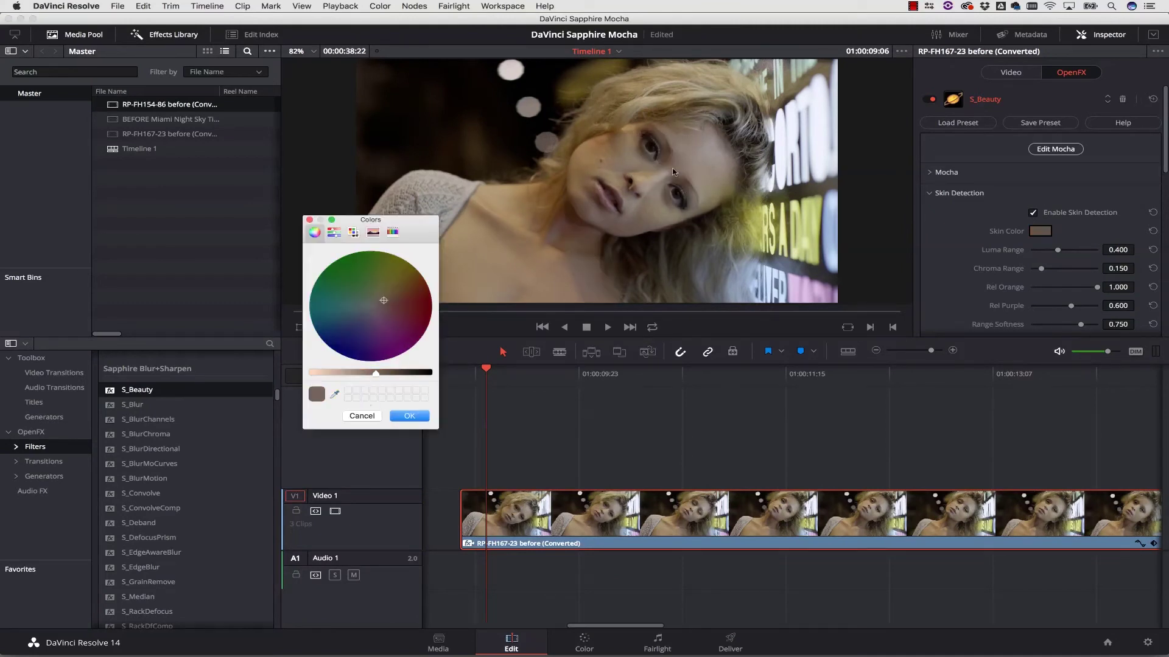
{"action": "left_click", "coordinate": [409, 417]}
{"action": "scroll", "coordinate": [1065, 263], "scroll_direction": "down", "scroll_amount": 4}
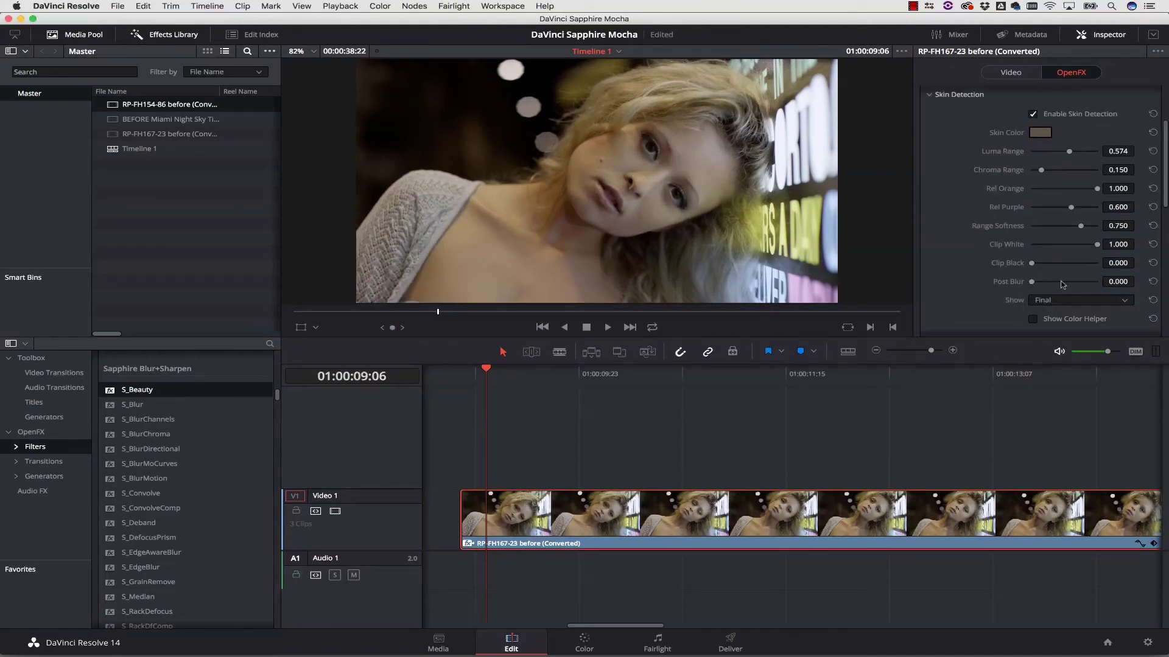
{"action": "scroll", "coordinate": [1093, 230], "scroll_direction": "down", "scroll_amount": 5}
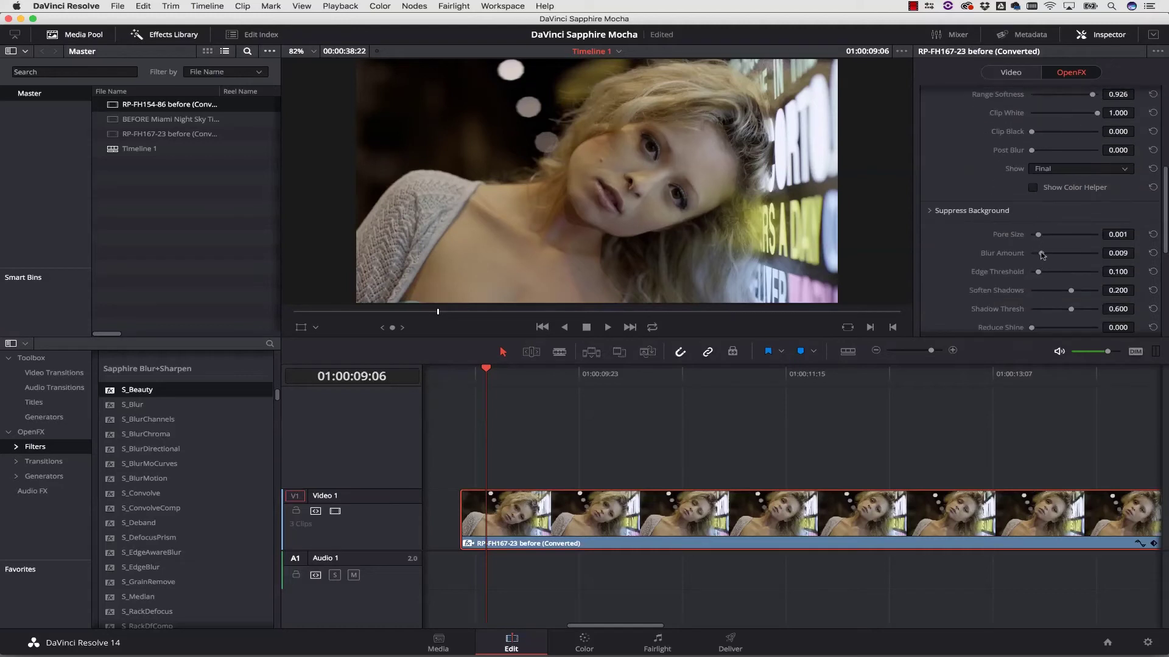
{"action": "scroll", "coordinate": [1070, 256], "scroll_direction": "up", "scroll_amount": 8}
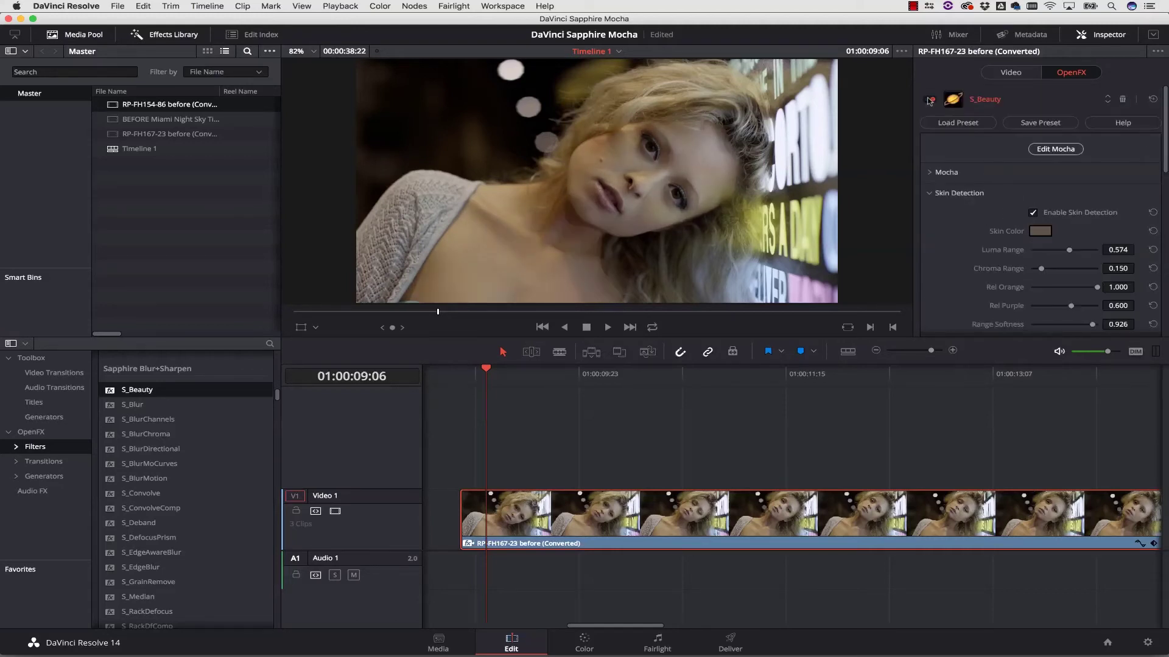
- Set Blur Mocha to 0.033 for the S_Beauty mask and check the softened matte on its own
{"action": "left_click", "coordinate": [942, 173]}
{"action": "scroll", "coordinate": [947, 179], "scroll_direction": "down", "scroll_amount": 3}
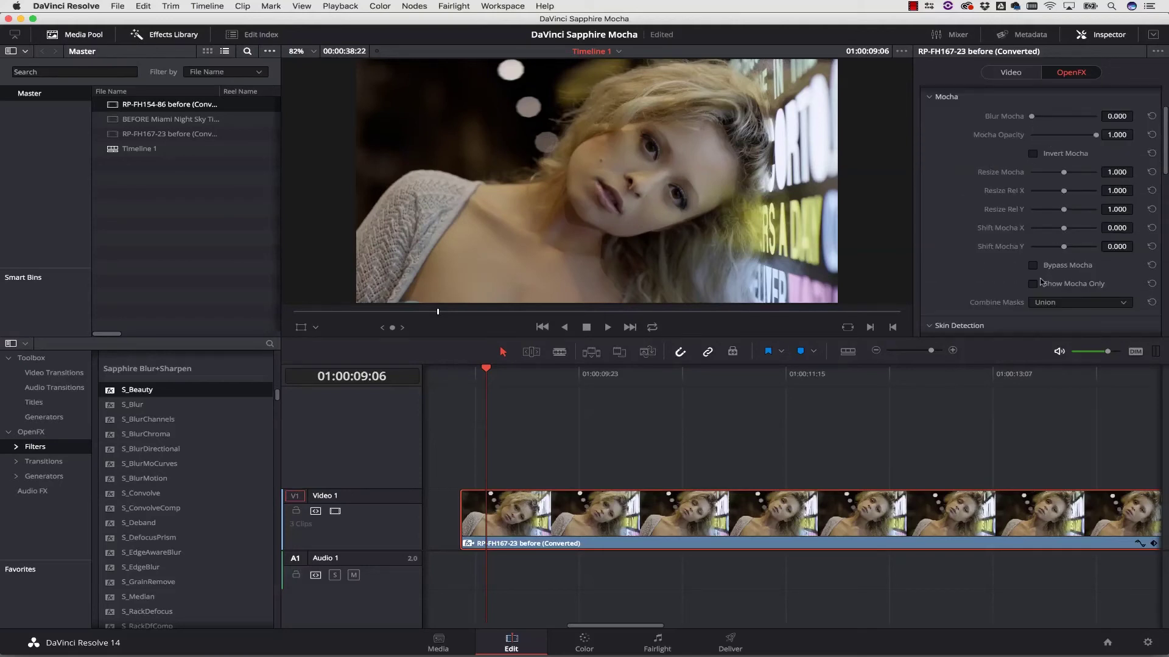
{"action": "left_click_drag", "start_coordinate": [1031, 118], "coordinate": [1036, 119]}
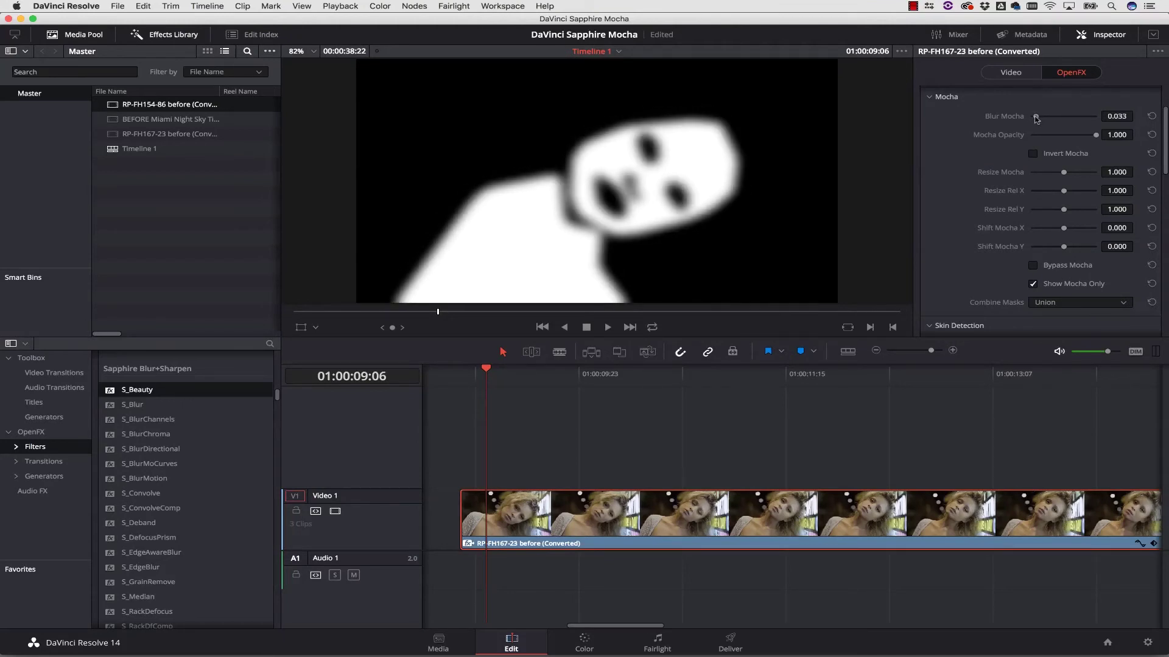
{"action": "left_click", "coordinate": [1033, 284]}
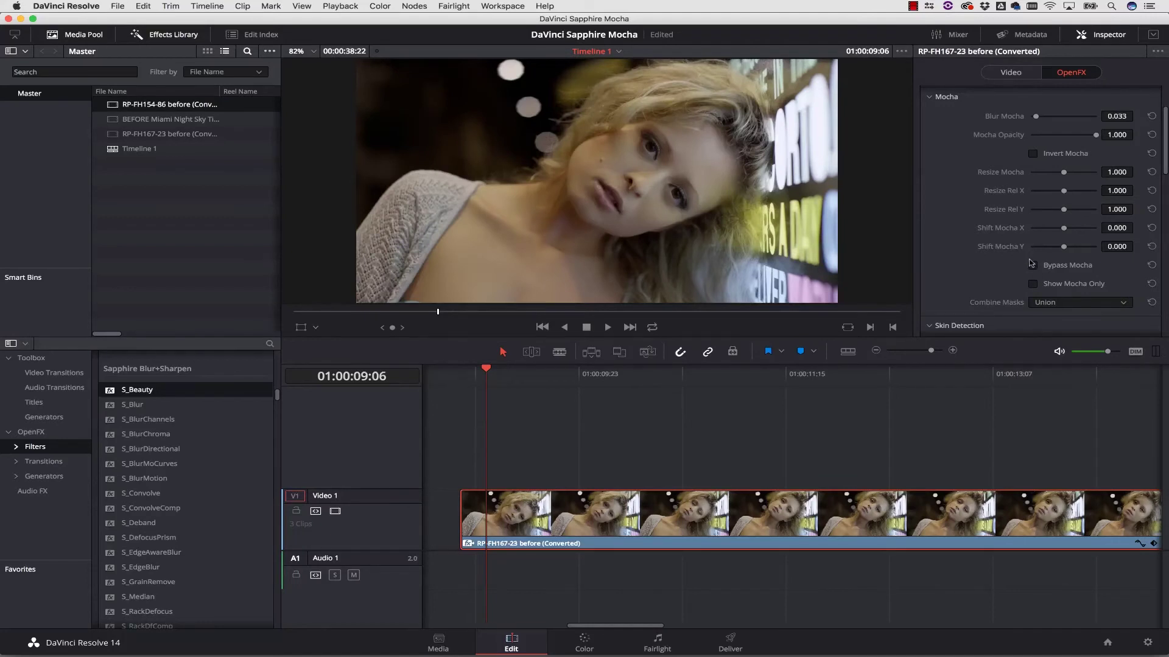
- Switch S_Beauty off and back on to compare the skin before and after the effect
{"action": "scroll", "coordinate": [1022, 189], "scroll_direction": "up", "scroll_amount": 3}
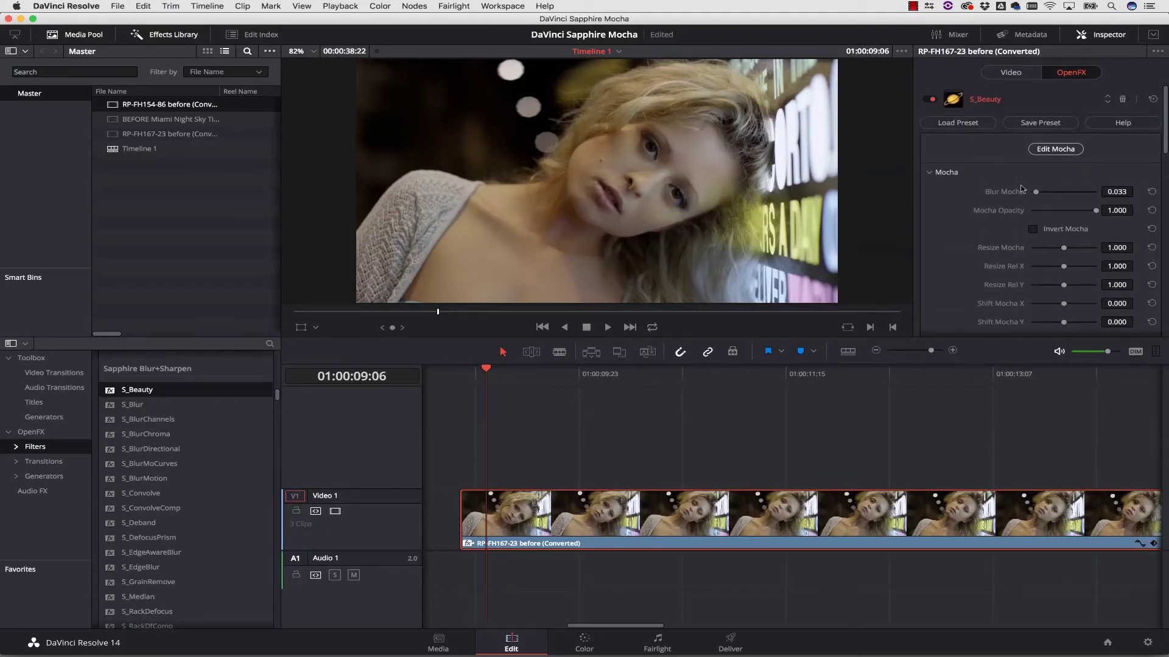
{"action": "left_click", "coordinate": [932, 100]}
{"action": "left_click", "coordinate": [933, 100]}
- Apply S_Blur to the RP-FH167-23 clip and open that effect's mask in Mocha
{"action": "left_click", "coordinate": [123, 408]}
{"action": "left_click_drag", "start_coordinate": [113, 407], "coordinate": [559, 532]}
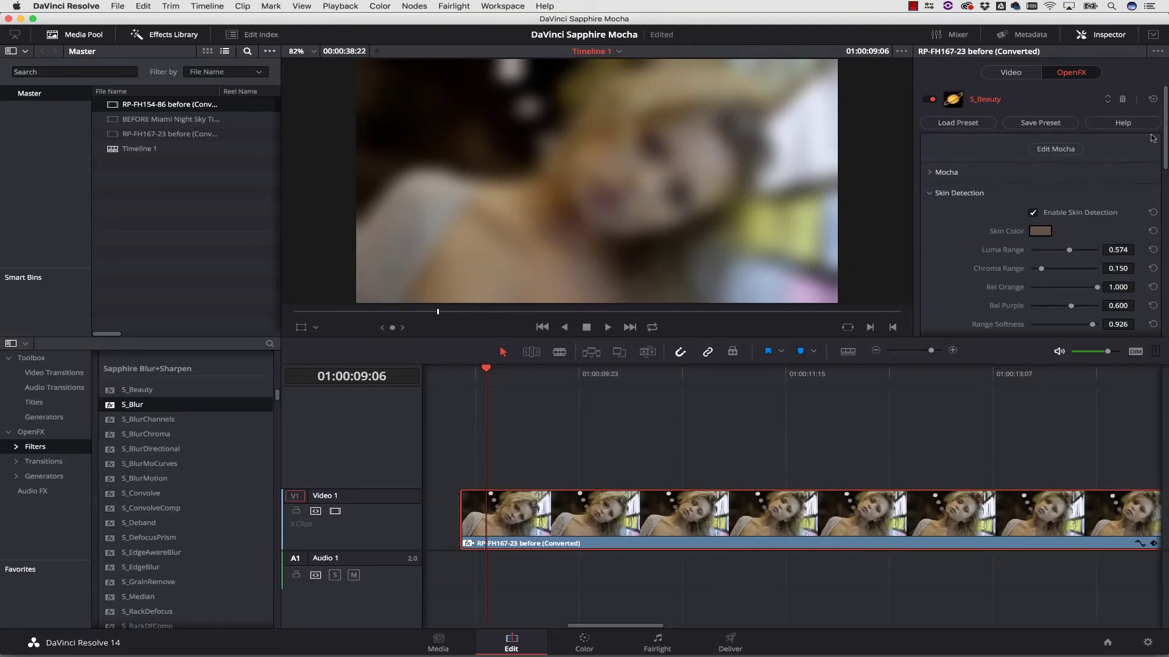
{"action": "left_click_drag", "start_coordinate": [1165, 133], "coordinate": [1125, 342]}
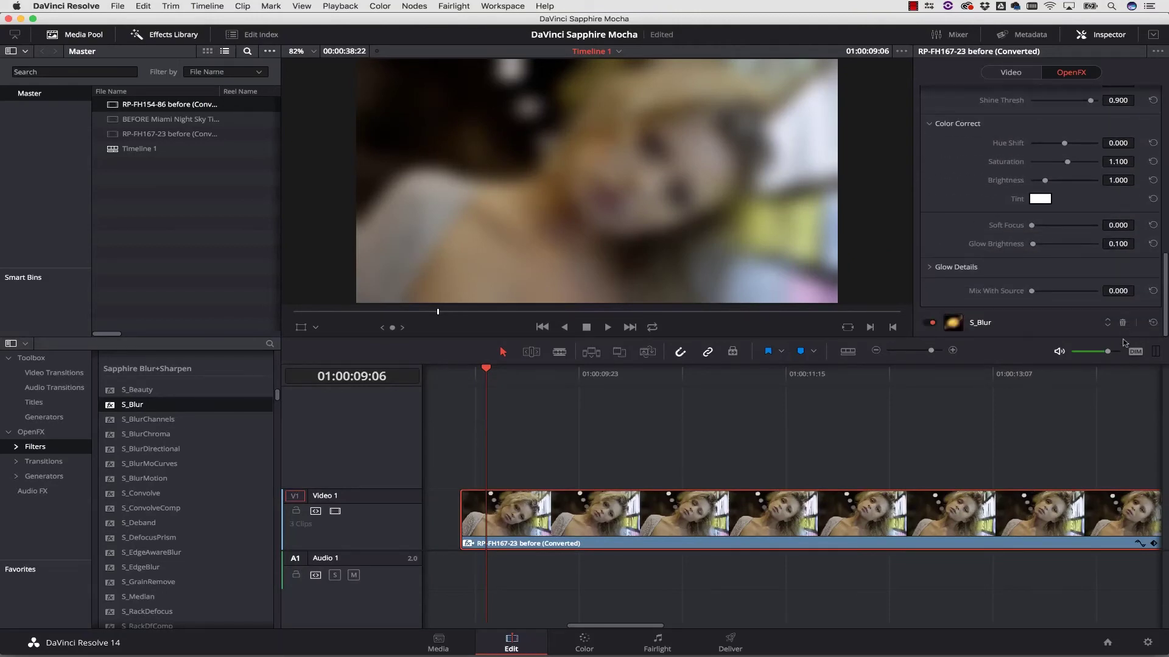
{"action": "left_click", "coordinate": [1007, 329]}
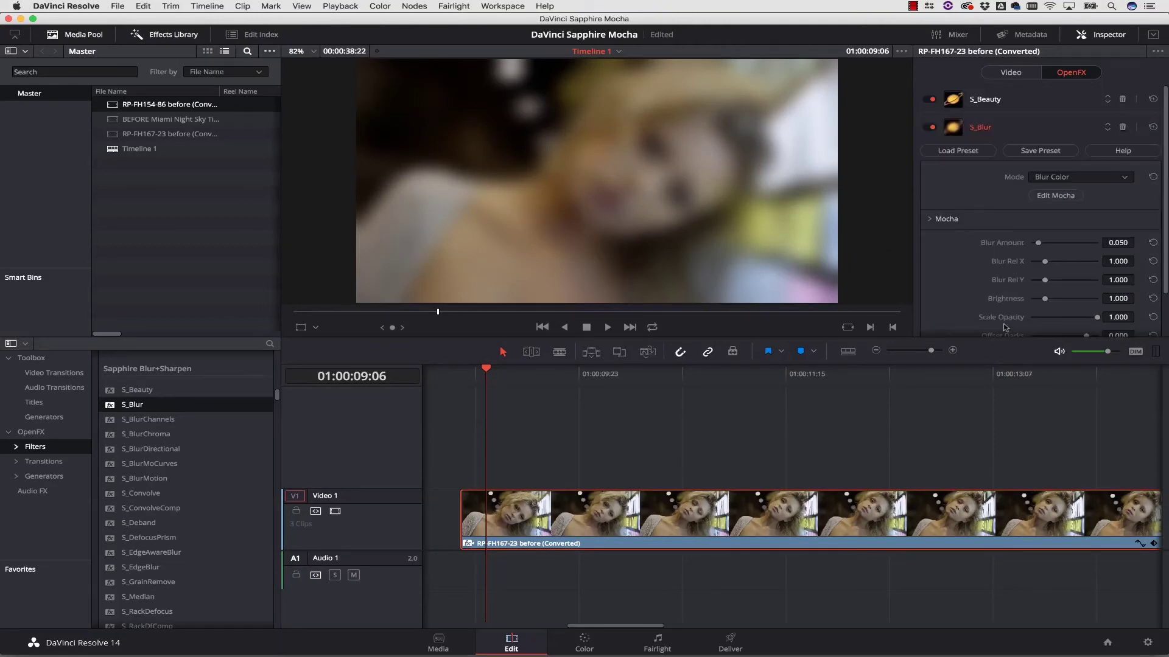
{"action": "left_click", "coordinate": [1055, 196]}
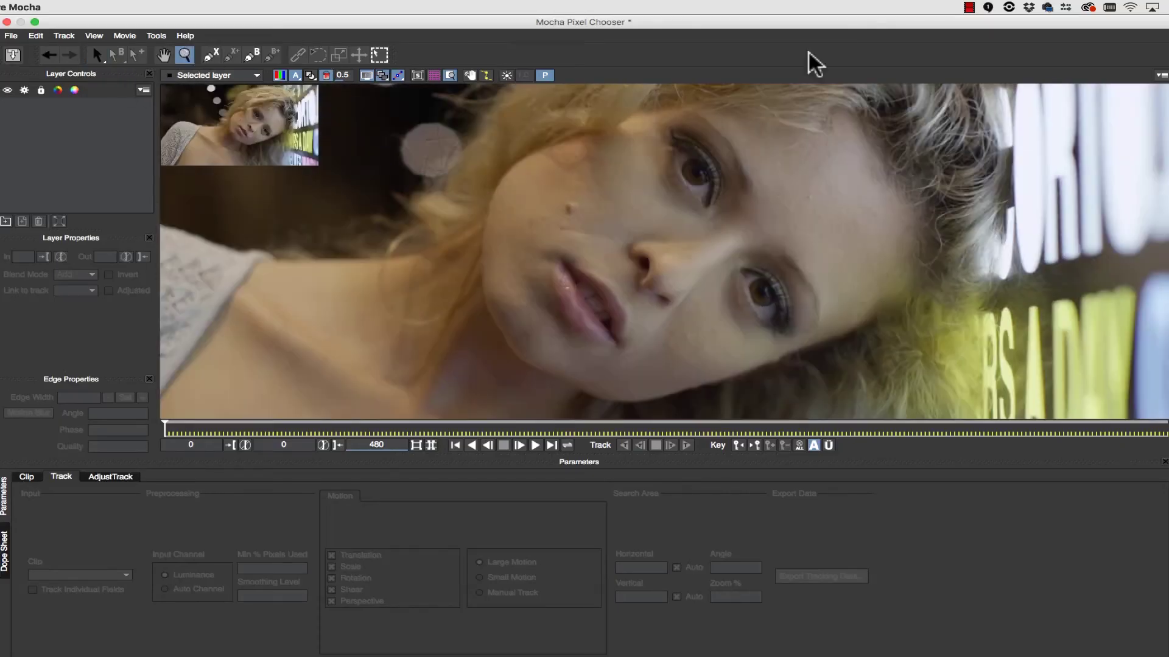
- Draw a narrow X-spline shape around the smile line between the nose and the upper corner of the tilted mouth
{"action": "left_click", "coordinate": [210, 55]}
{"action": "left_click", "coordinate": [554, 217]}
{"action": "left_click", "coordinate": [613, 229]}
{"action": "left_click", "coordinate": [619, 248]}
{"action": "left_click", "coordinate": [553, 243]}
{"action": "left_click", "coordinate": [523, 239]}
{"action": "right_click", "coordinate": [517, 218]}
- Add a second X-spline shape to the same layer around the smile line on the mouth's other side
{"action": "left_click", "coordinate": [231, 55]}
{"action": "left_click", "coordinate": [661, 314]}
{"action": "left_click", "coordinate": [676, 314]}
{"action": "left_click", "coordinate": [658, 341]}
{"action": "left_click", "coordinate": [642, 368]}
{"action": "left_click", "coordinate": [611, 382]}
{"action": "left_click", "coordinate": [593, 380]}
{"action": "left_click", "coordinate": [603, 362]}
{"action": "left_click", "coordinate": [633, 344]}
{"action": "right_click", "coordinate": [642, 326]}
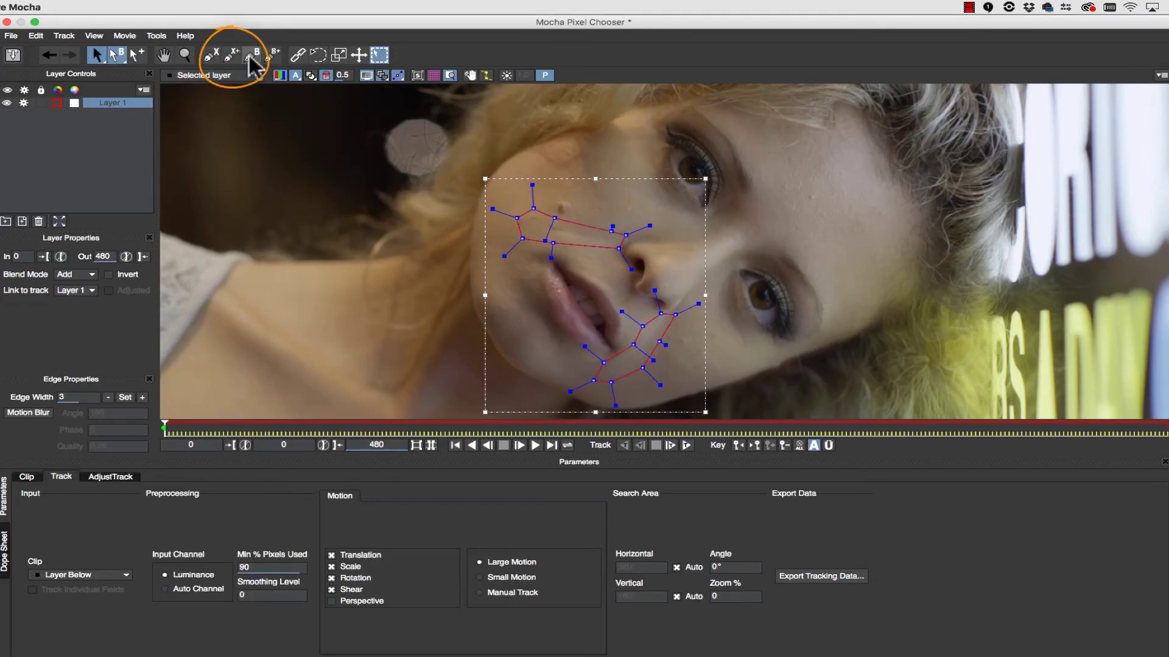
- Draw an X-spline on a new layer around the skin under the upper eye of the tilted face
{"action": "left_click", "coordinate": [211, 55]}
{"action": "left_click", "coordinate": [660, 148]}
{"action": "left_click", "coordinate": [666, 175]}
{"action": "left_click", "coordinate": [678, 192]}
{"action": "left_click", "coordinate": [691, 208]}
{"action": "left_click", "coordinate": [688, 218]}
{"action": "left_click", "coordinate": [657, 210]}
{"action": "left_click", "coordinate": [639, 198]}
{"action": "right_click", "coordinate": [640, 159]}
- Add an X-spline shape to the same layer around the skin under the other eye
{"action": "left_click", "coordinate": [231, 55]}
{"action": "left_click", "coordinate": [725, 272]}
{"action": "left_click", "coordinate": [739, 300]}
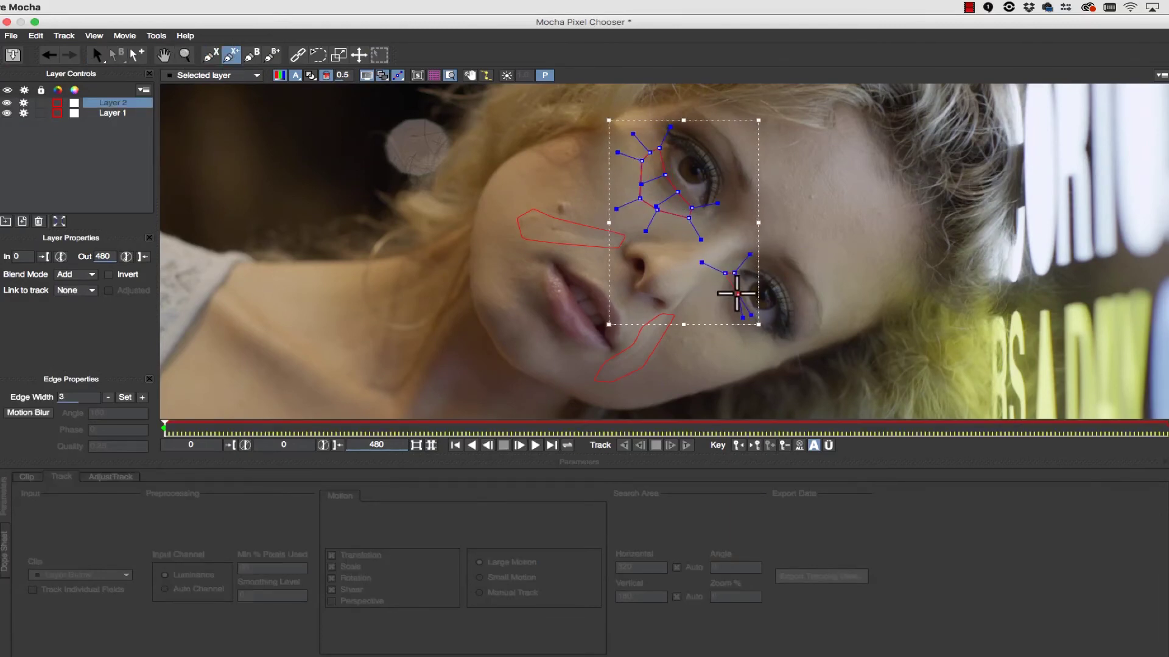
{"action": "left_click", "coordinate": [747, 316]}
{"action": "left_click", "coordinate": [761, 333]}
{"action": "left_click", "coordinate": [759, 349]}
{"action": "left_click", "coordinate": [737, 346]}
{"action": "left_click", "coordinate": [720, 333]}
{"action": "right_click", "coordinate": [719, 311]}
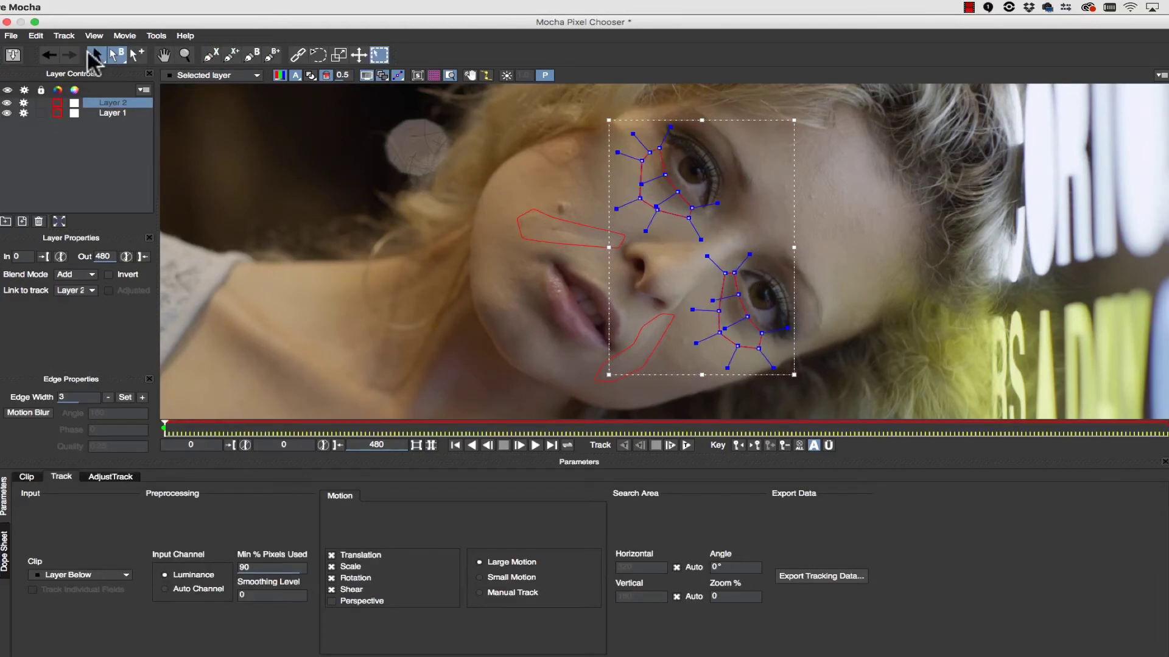
- Round the curves of the under-eye shapes and the smile-line shapes by adjusting all points on each layer together
{"action": "left_click_drag", "start_coordinate": [531, 108], "coordinate": [838, 406]}
{"action": "left_click_drag", "start_coordinate": [750, 254], "coordinate": [739, 268]}
{"action": "left_click", "coordinate": [548, 220]}
{"action": "left_click_drag", "start_coordinate": [459, 153], "coordinate": [729, 379]}
{"action": "left_click_drag", "start_coordinate": [697, 305], "coordinate": [686, 319]}
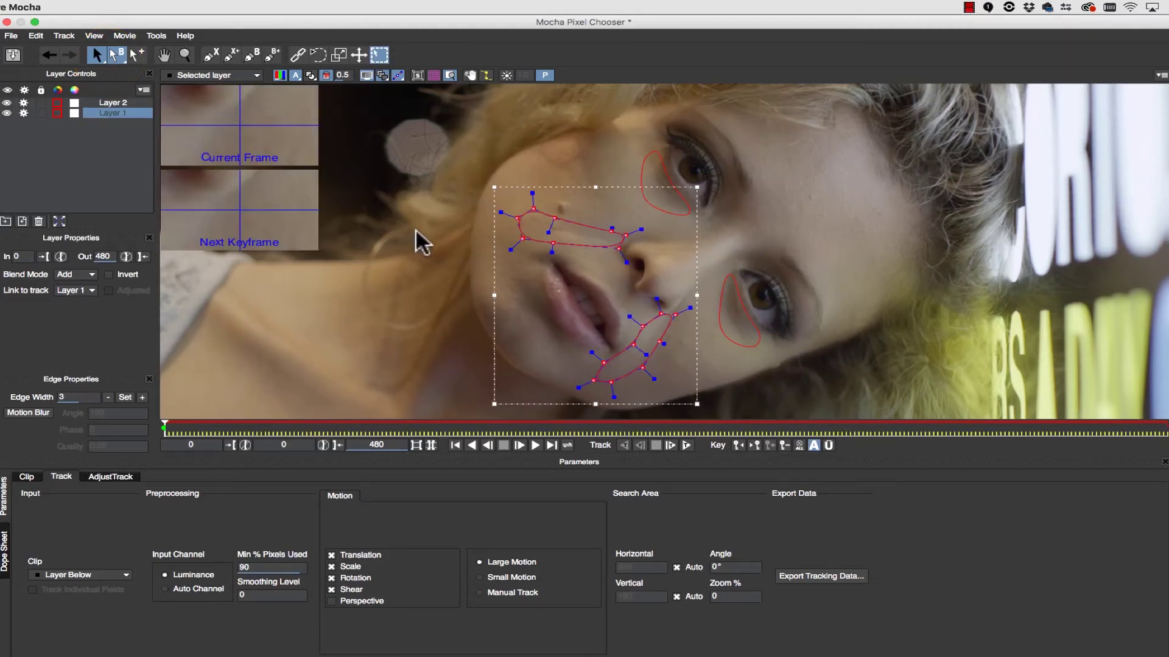
- Rename Layer 1 as "mouth lines" and Layer 2 as "under eye"
{"action": "double_click", "coordinate": [117, 112]}
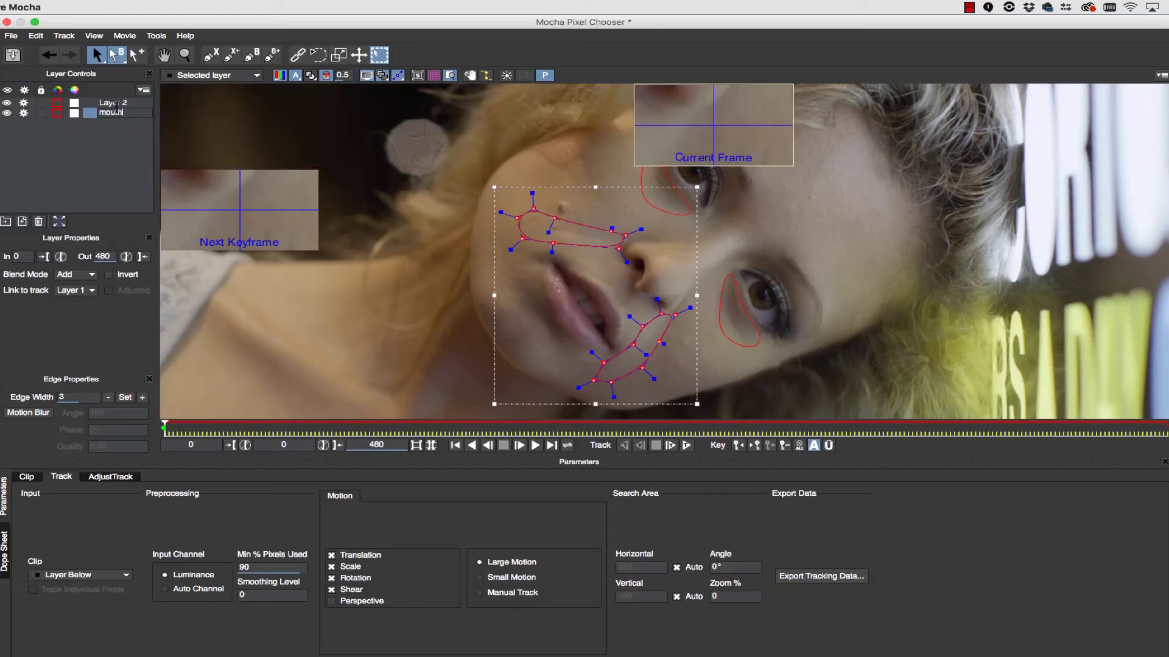
{"action": "double_click", "coordinate": [107, 101]}
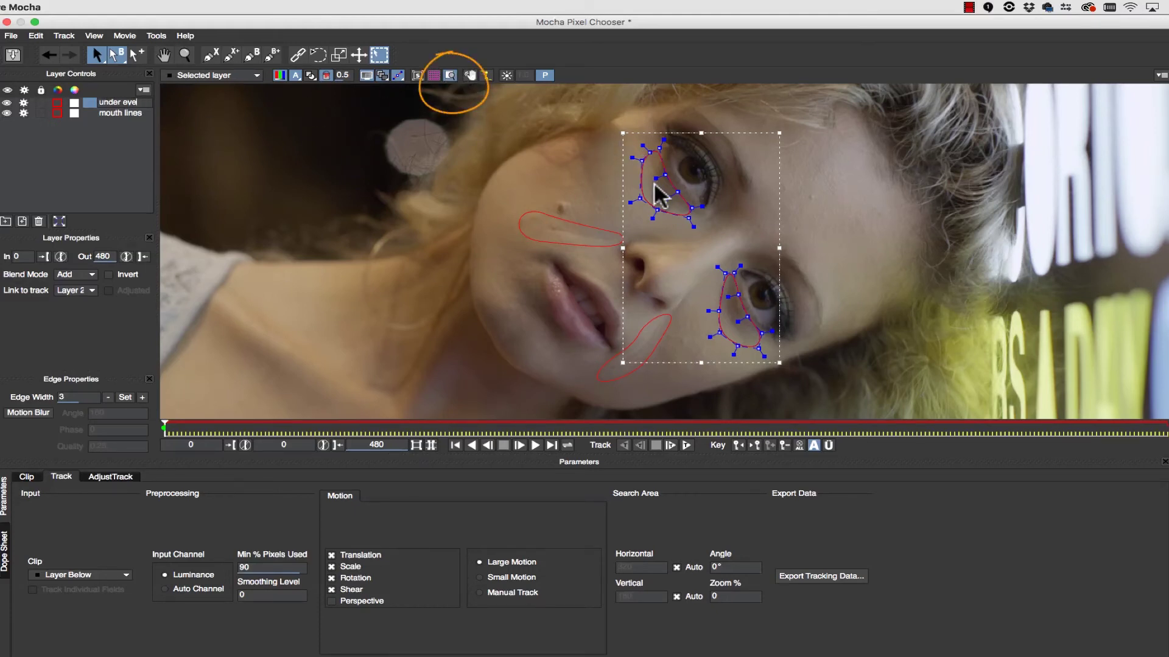
{"action": "left_click", "coordinate": [633, 195]}
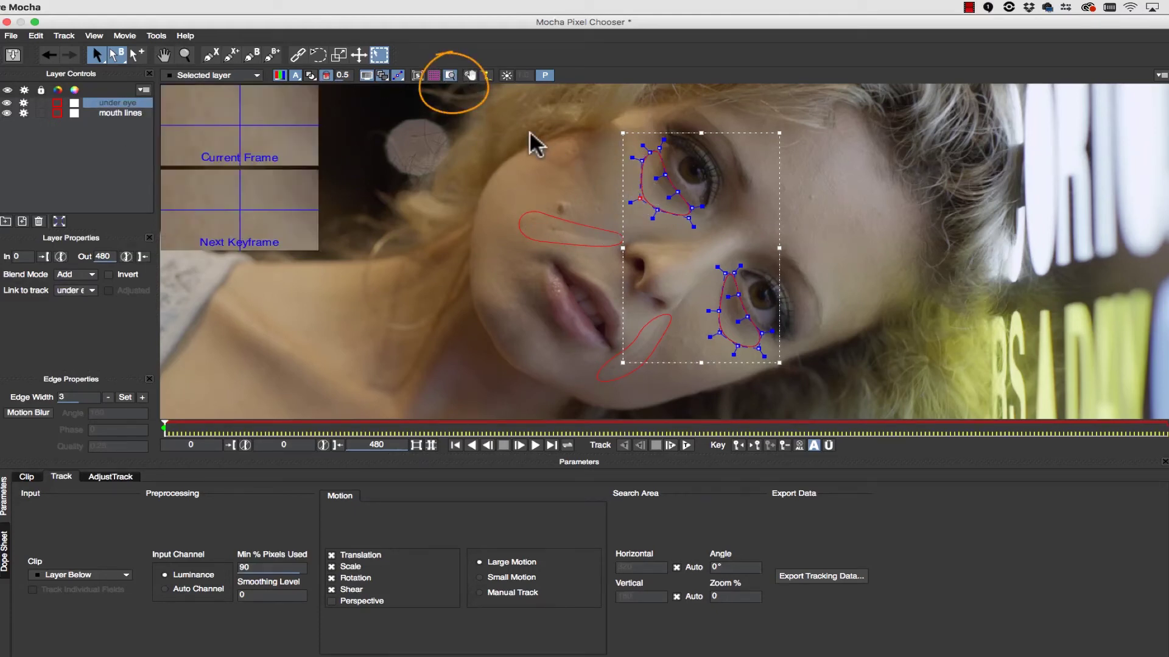
- Hide the zoom windows, track the under eye and mouth lines layers forward from frame 0, and turn on the stabilized view
{"action": "left_click", "coordinate": [450, 76]}
{"action": "left_click", "coordinate": [686, 445]}
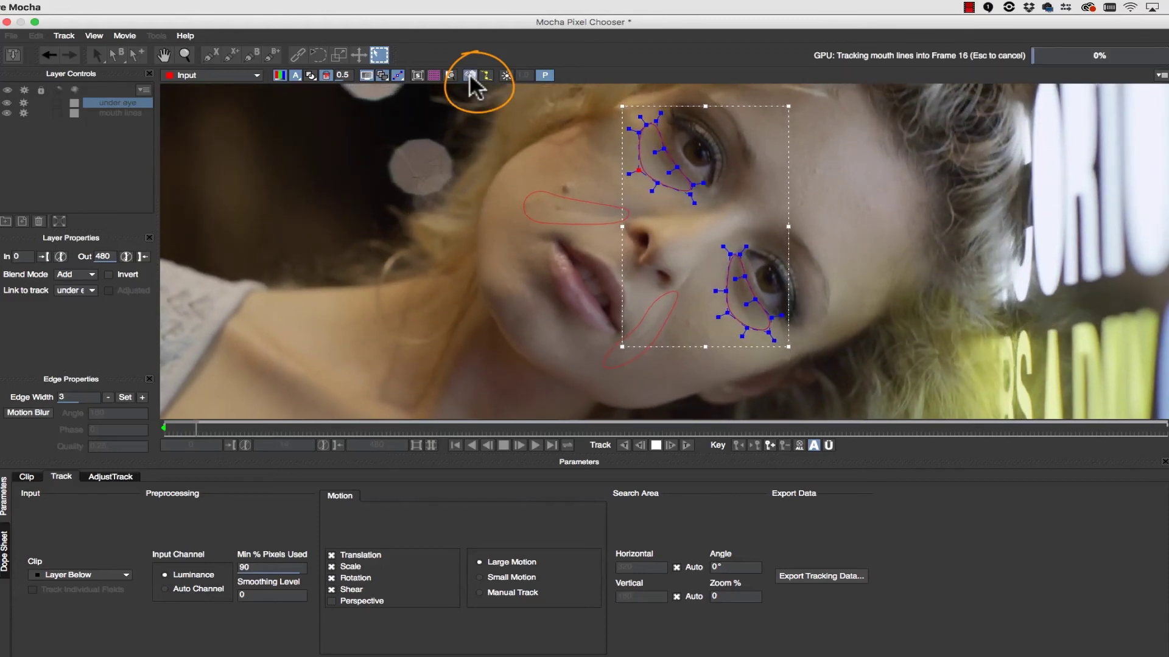
{"action": "left_click", "coordinate": [470, 75]}
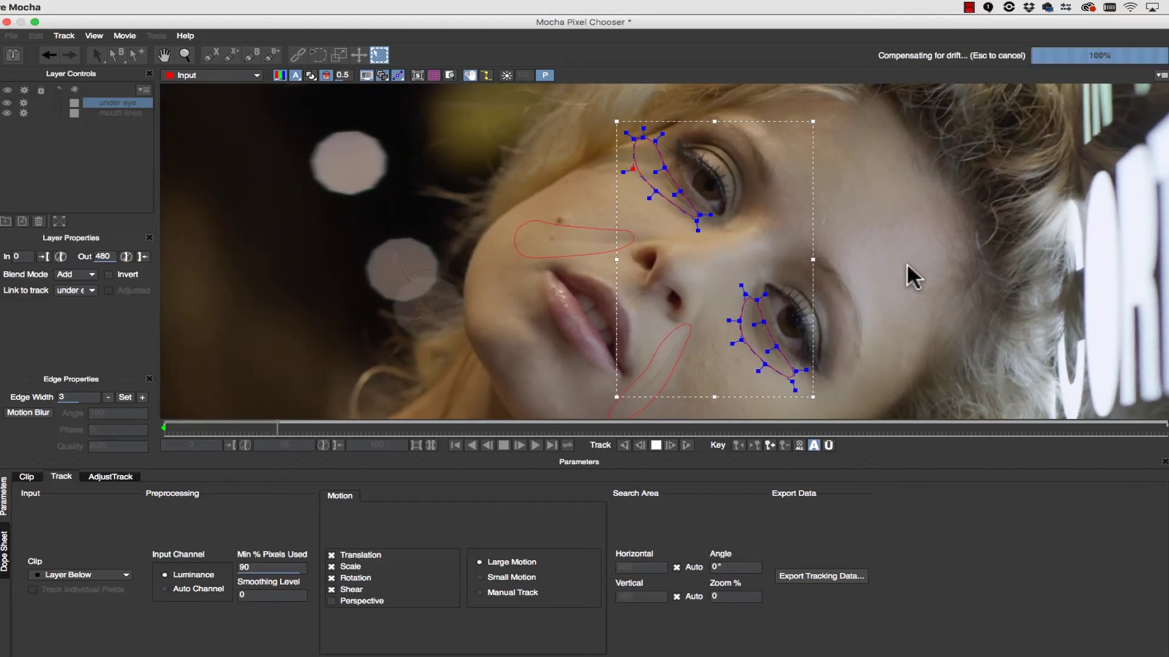
- Stop tracking at frame 64, adjust the outer points of the shape under the upper eye, and resume tracking forward
{"action": "key", "text": "Escape"}
{"action": "left_click_drag", "start_coordinate": [576, 113], "coordinate": [660, 171]}
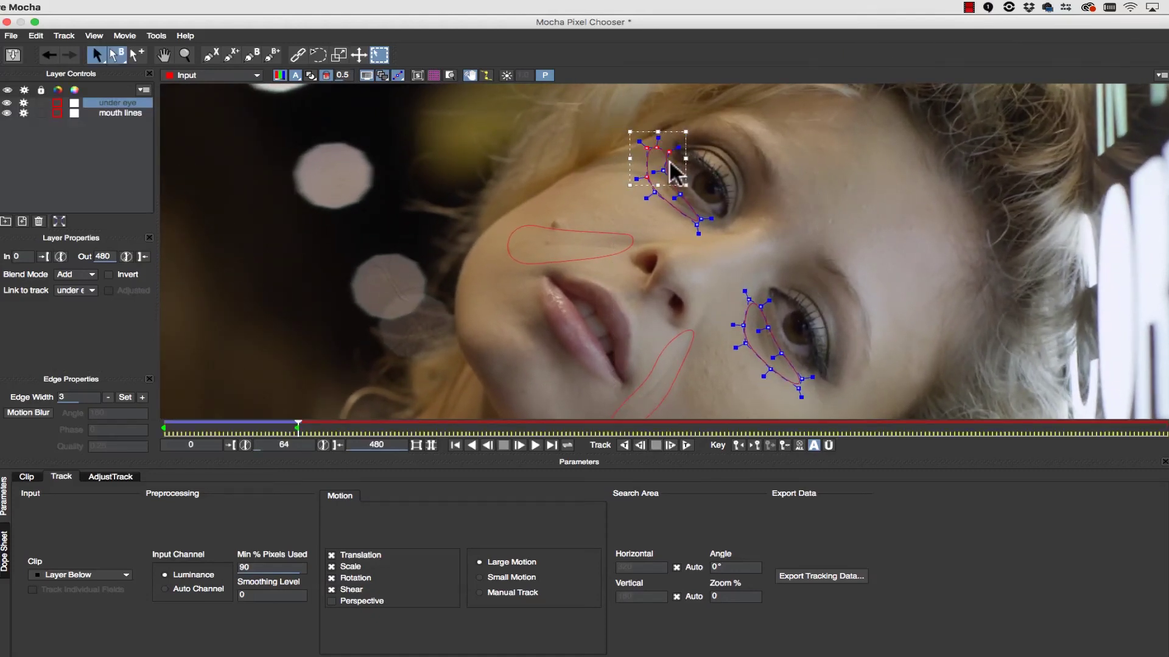
{"action": "left_click", "coordinate": [672, 444]}
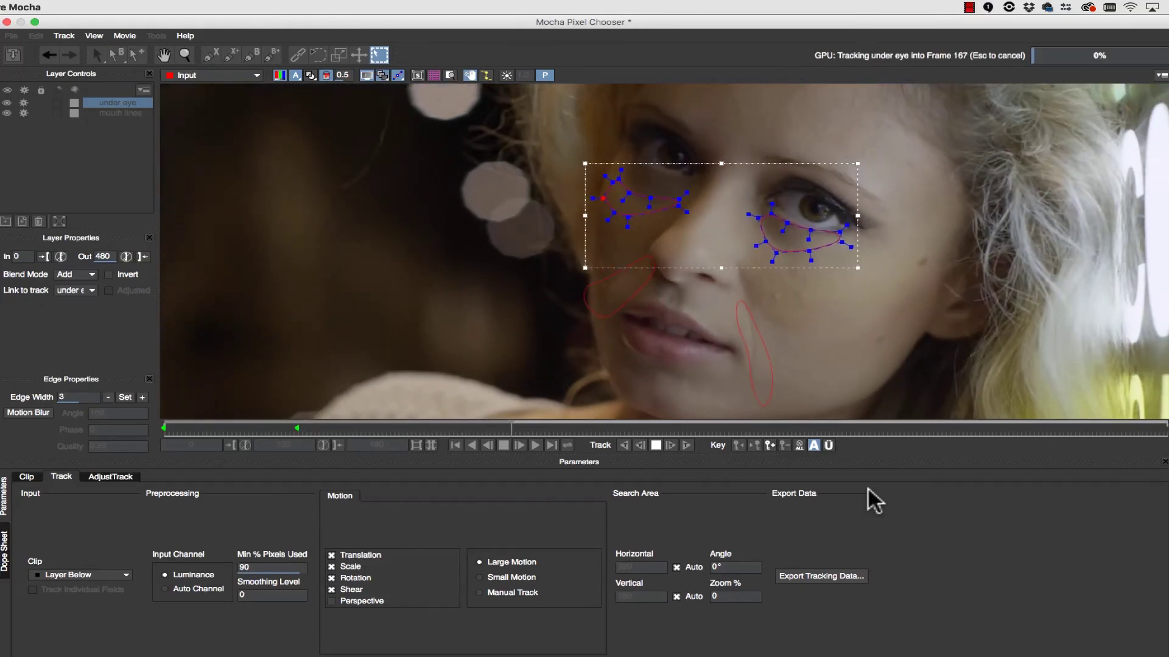
- Stop tracking at frame 174, adjust the mouth line shape beside the lips, and resume tracking forward
{"action": "key", "text": "Escape"}
{"action": "left_click", "coordinate": [582, 286]}
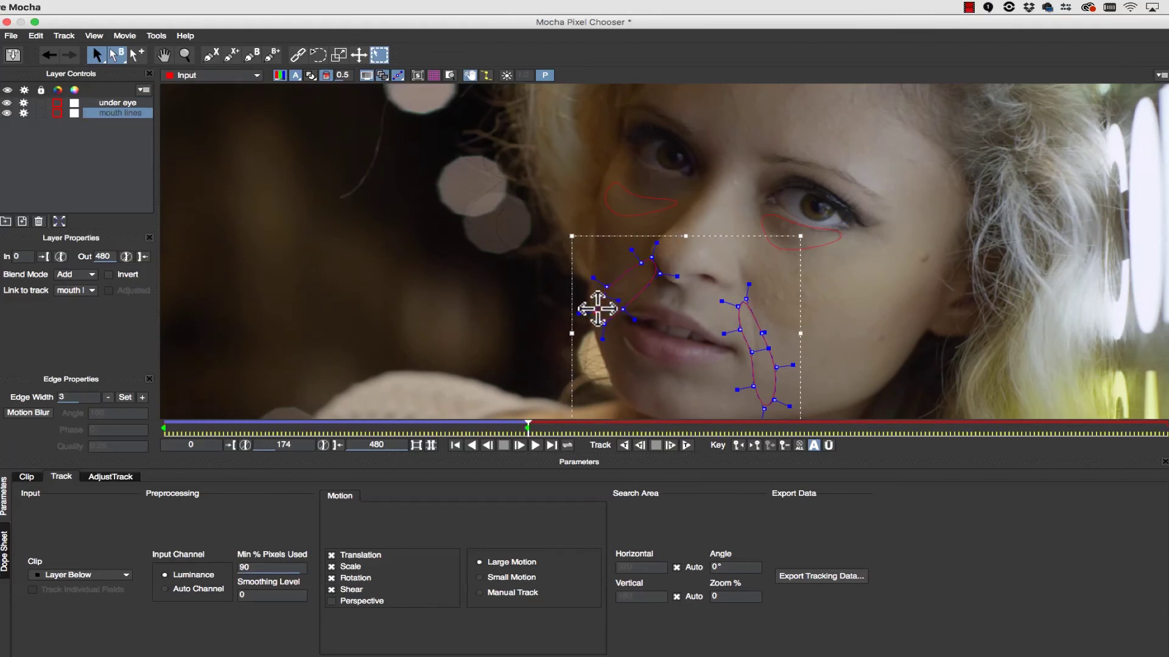
{"action": "left_click", "coordinate": [684, 445]}
{"action": "key", "text": "Escape"}
- Undo the last change, reposition all points of one under-eye shape beneath the eye, and track the rest of the clip
{"action": "key", "text": "super+z"}
{"action": "left_click", "coordinate": [606, 193]}
{"action": "left_click_drag", "start_coordinate": [567, 159], "coordinate": [700, 234]}
{"action": "left_click_drag", "start_coordinate": [641, 199], "coordinate": [656, 178]}
{"action": "left_click", "coordinate": [685, 445]}
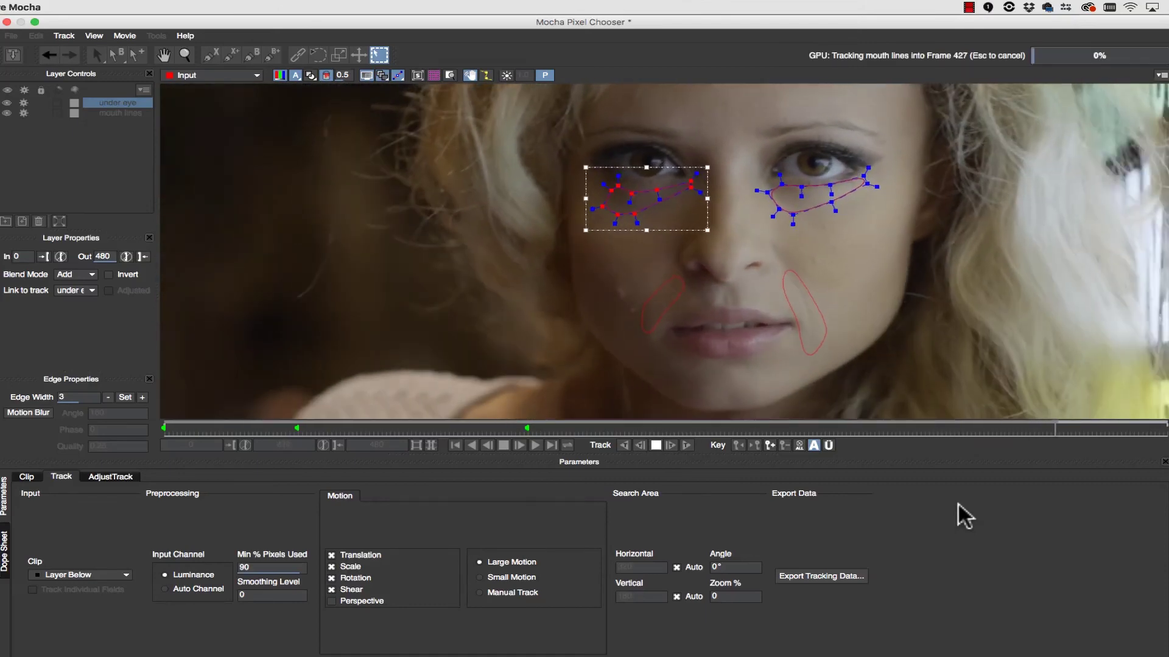
- Return to the clip's start to check the tracked shapes, save the Mocha project and close Mocha
{"action": "left_click_drag", "start_coordinate": [1064, 429], "coordinate": [168, 428]}
{"action": "left_click", "coordinate": [821, 207]}
{"action": "left_click", "coordinate": [664, 286]}
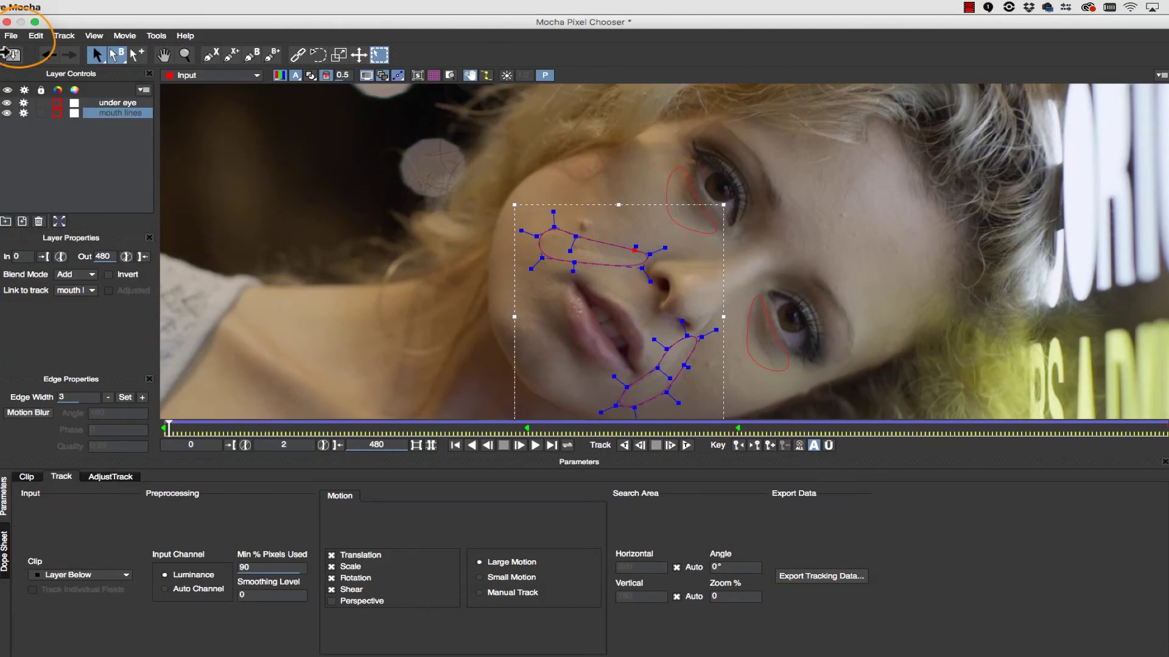
{"action": "left_click", "coordinate": [12, 56]}
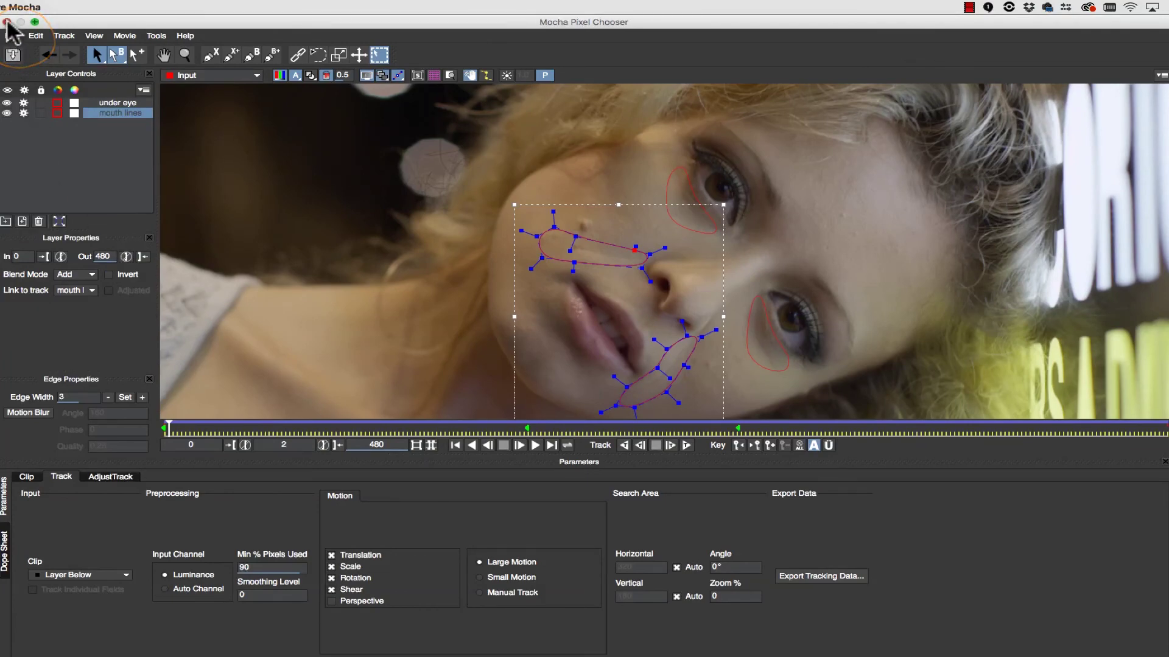
{"action": "left_click", "coordinate": [7, 22]}
- Preview the S_Blur masks with Show Mocha Only and soften them by setting Blur Mocha to 0.033
{"action": "scroll", "coordinate": [1091, 226], "scroll_direction": "down", "scroll_amount": 5}
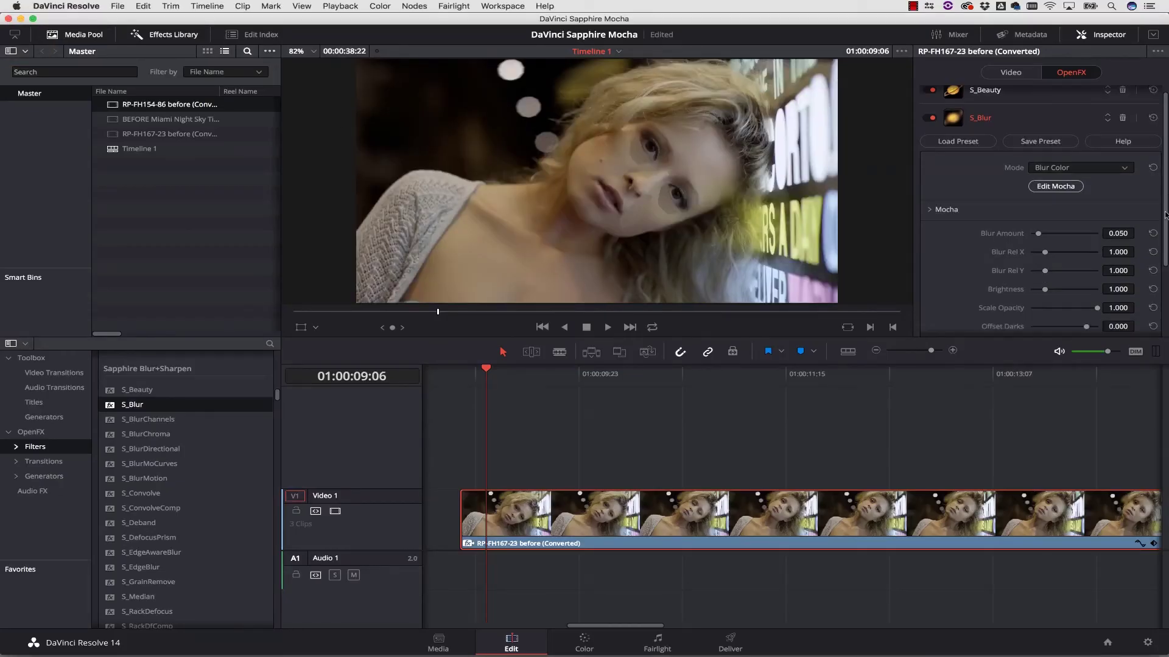
{"action": "scroll", "coordinate": [974, 201], "scroll_direction": "up", "scroll_amount": 4}
{"action": "left_click", "coordinate": [932, 178]}
{"action": "scroll", "coordinate": [1051, 194], "scroll_direction": "down", "scroll_amount": 2}
{"action": "left_click_drag", "start_coordinate": [1165, 182], "coordinate": [1150, 275]}
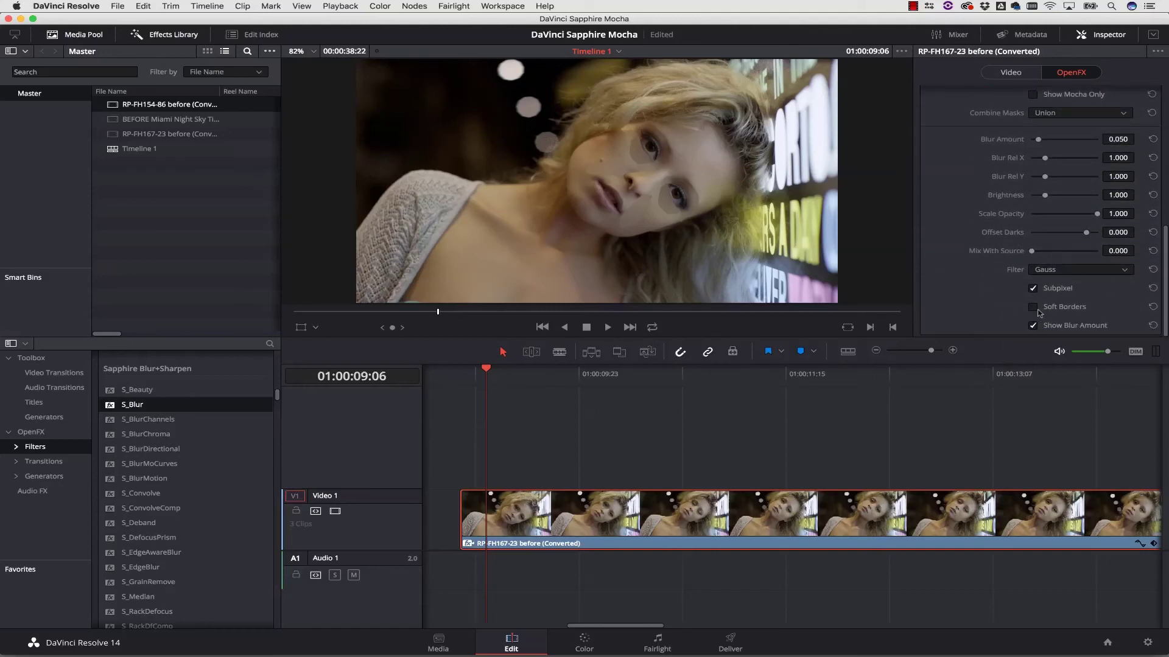
{"action": "scroll", "coordinate": [1096, 274], "scroll_direction": "up", "scroll_amount": 3}
{"action": "left_click", "coordinate": [1033, 312]}
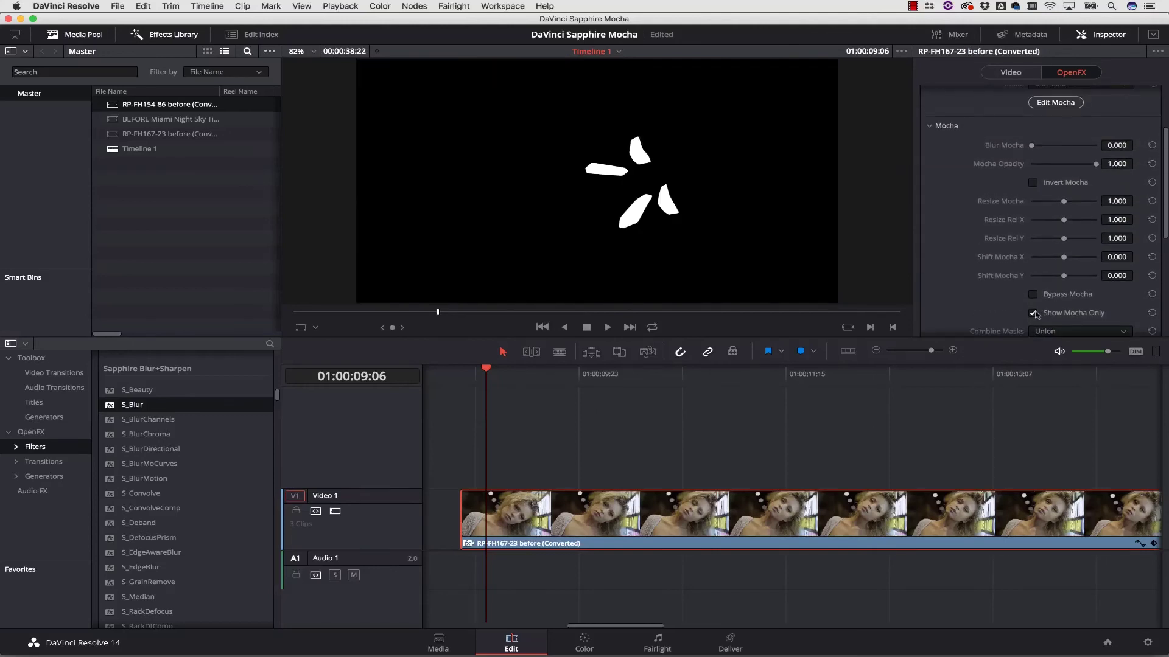
{"action": "left_click_drag", "start_coordinate": [1031, 146], "coordinate": [1038, 146]}
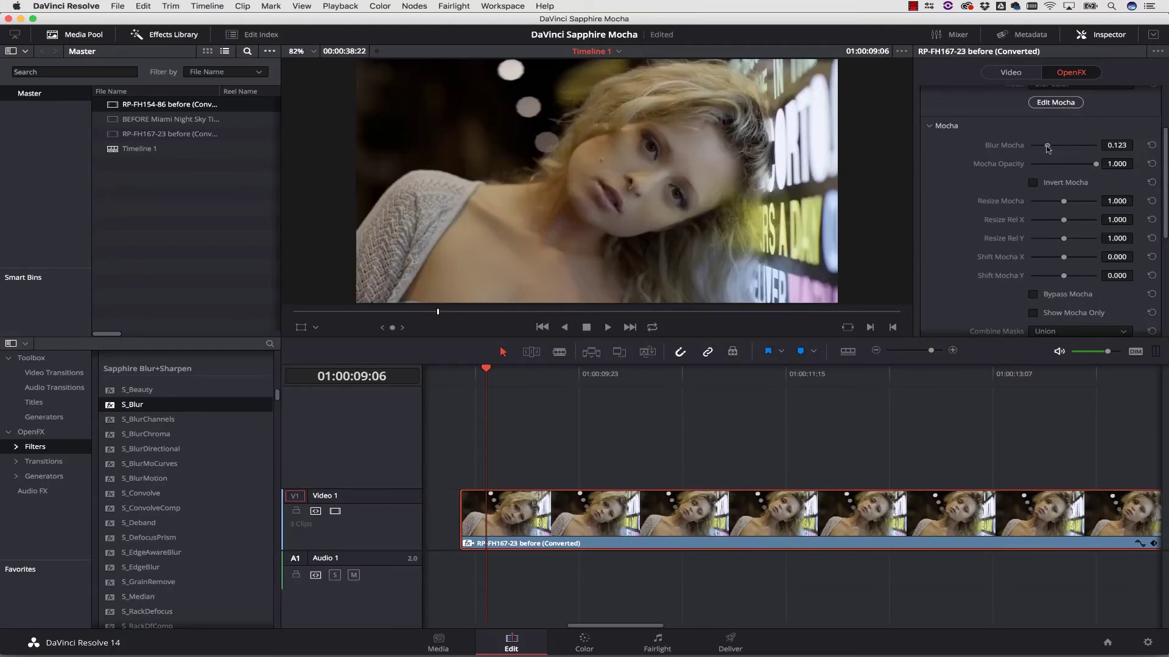
{"action": "scroll", "coordinate": [1004, 143], "scroll_direction": "up", "scroll_amount": 3}
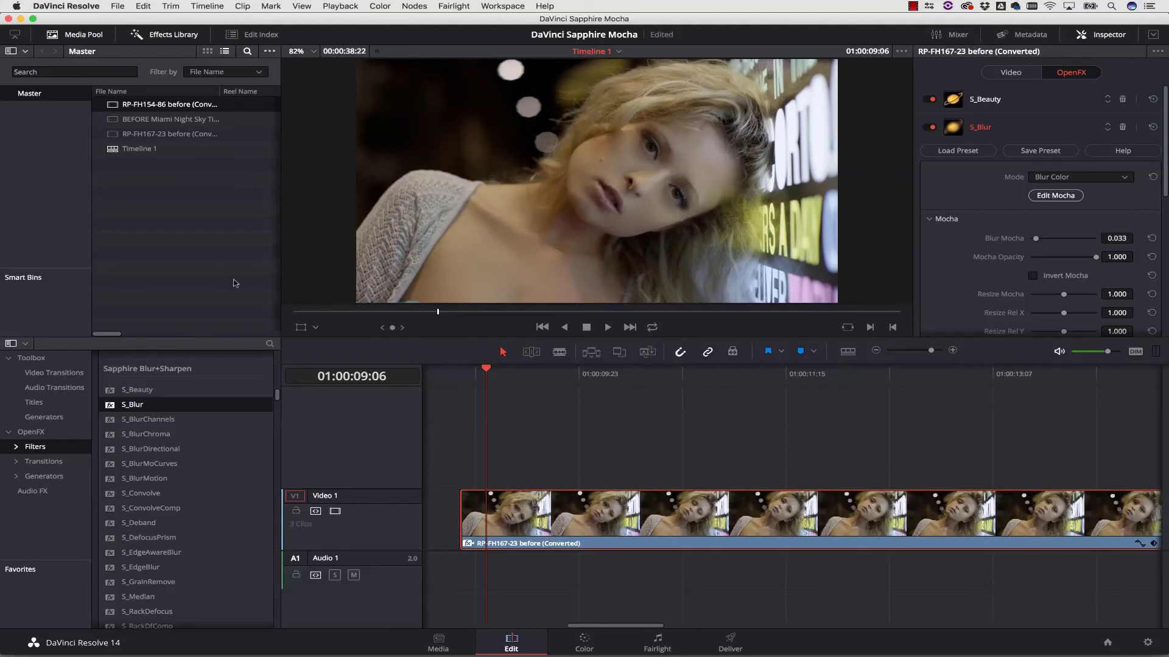
- Find S_Glint among the Sapphire filters and apply it to the RP-FH167-23 clip on Video 1
{"action": "scroll", "coordinate": [150, 414], "scroll_direction": "up", "scroll_amount": 10}
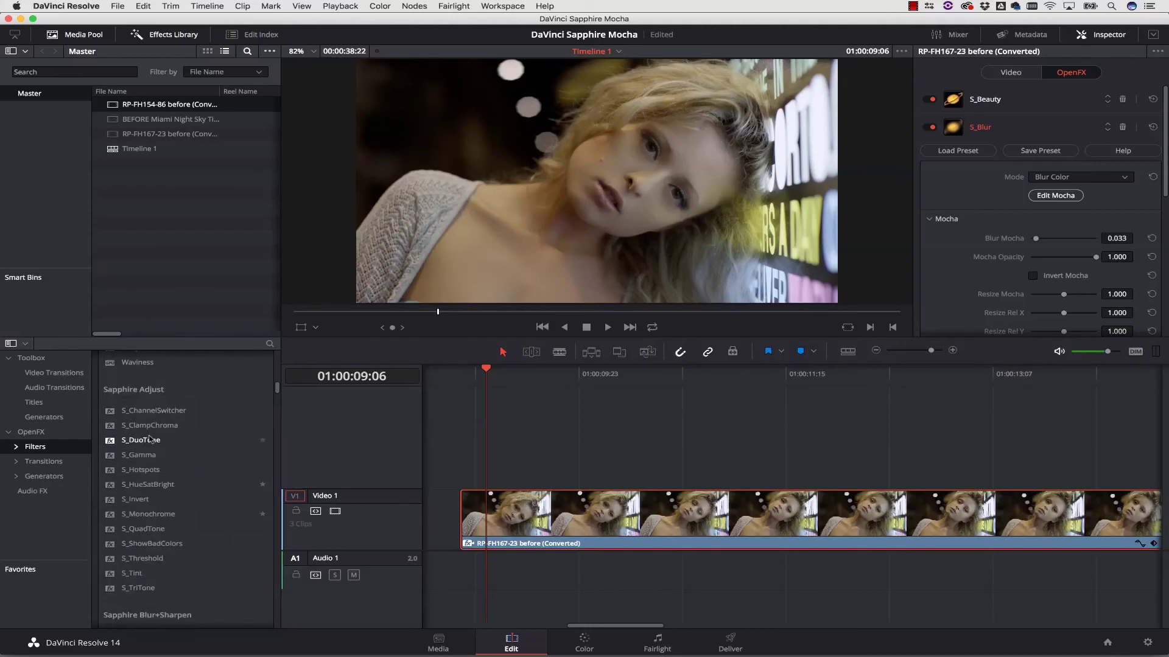
{"action": "scroll", "coordinate": [150, 438], "scroll_direction": "down", "scroll_amount": 10}
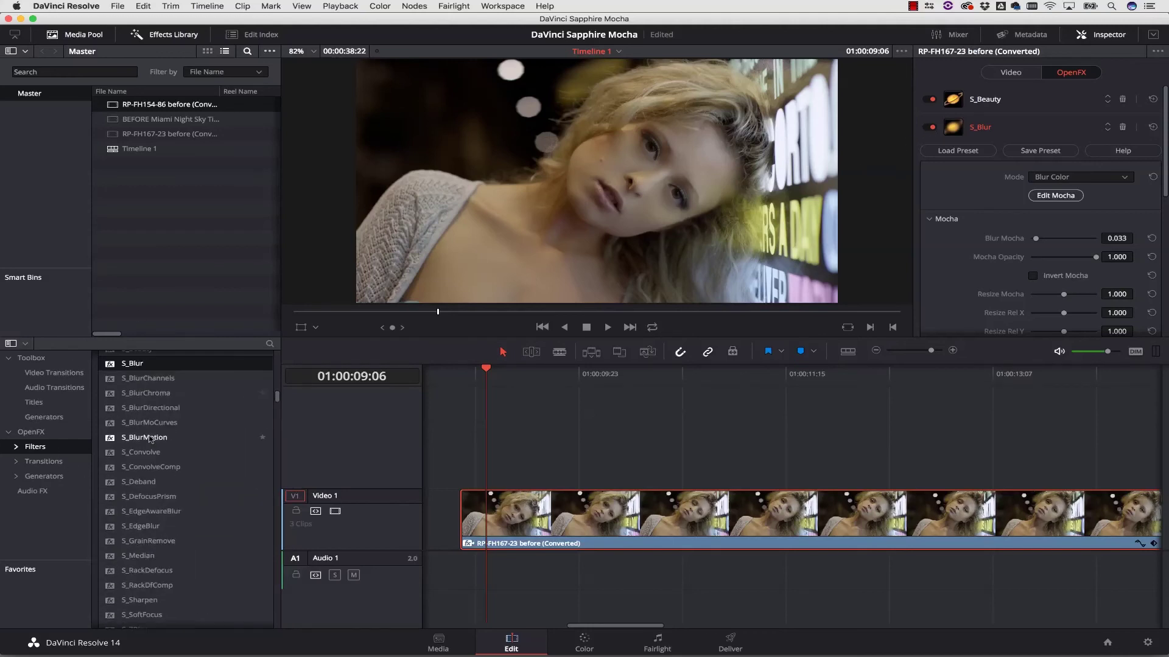
{"action": "scroll", "coordinate": [151, 438], "scroll_direction": "down", "scroll_amount": 15}
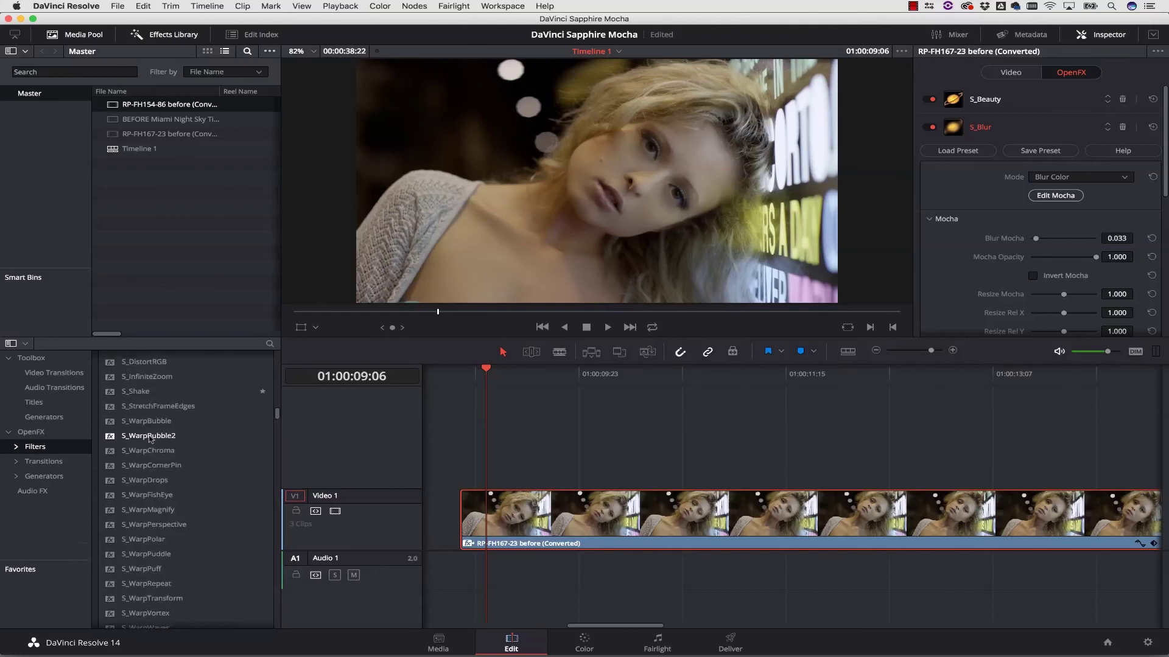
{"action": "scroll", "coordinate": [151, 439], "scroll_direction": "down", "scroll_amount": 5}
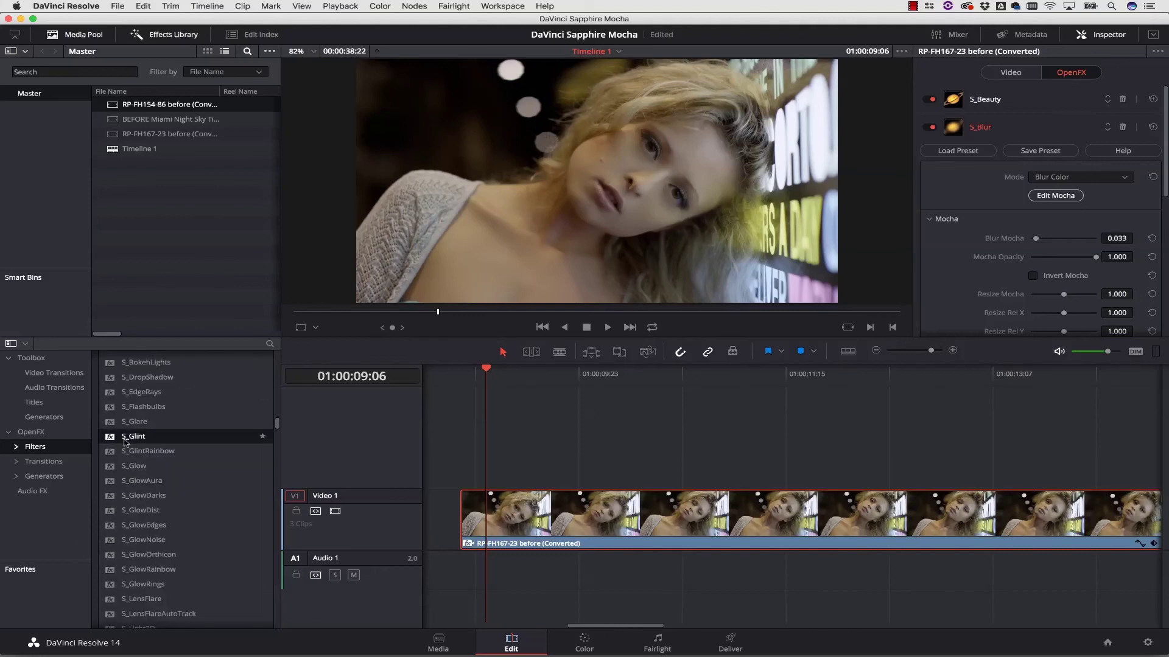
{"action": "left_click_drag", "start_coordinate": [596, 445], "coordinate": [628, 504]}
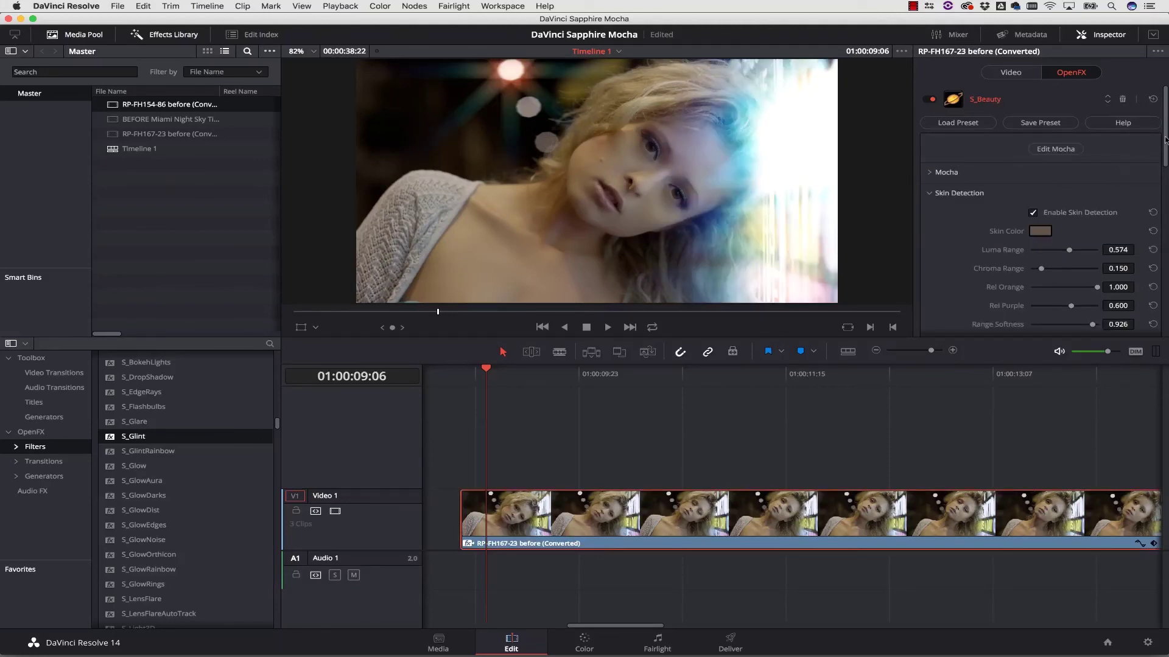
- Expand the S_Glint effect settings and open its Mocha mask editor
{"action": "scroll", "coordinate": [1030, 325], "scroll_direction": "down", "scroll_amount": 10}
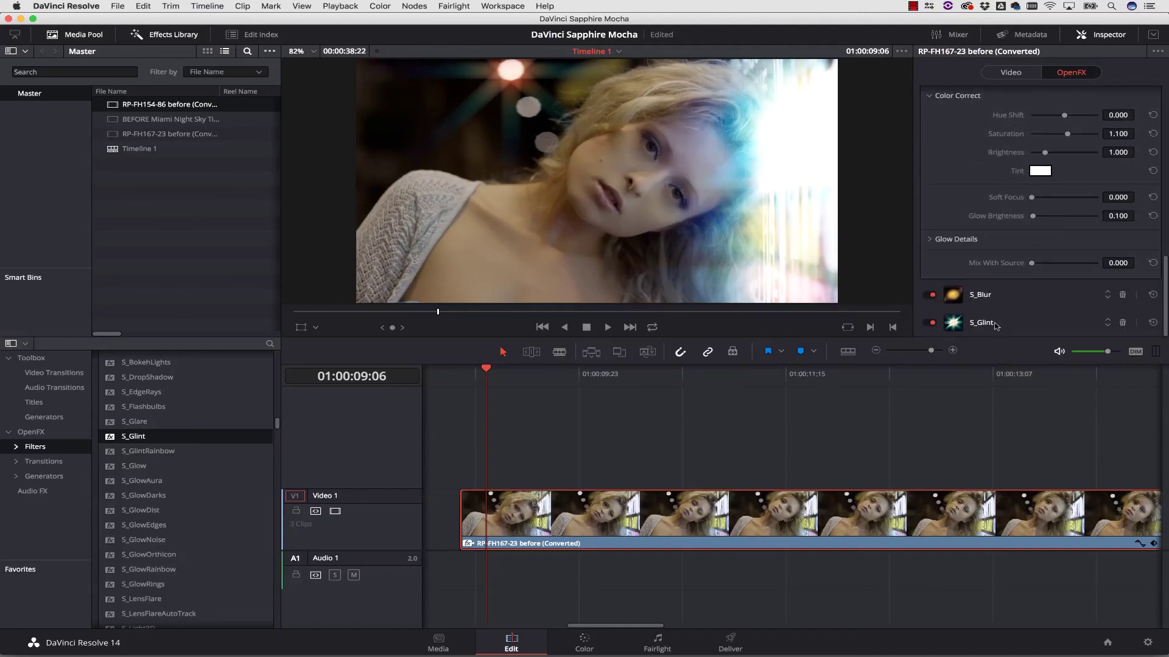
{"action": "left_click", "coordinate": [995, 323]}
{"action": "left_click", "coordinate": [1053, 207]}
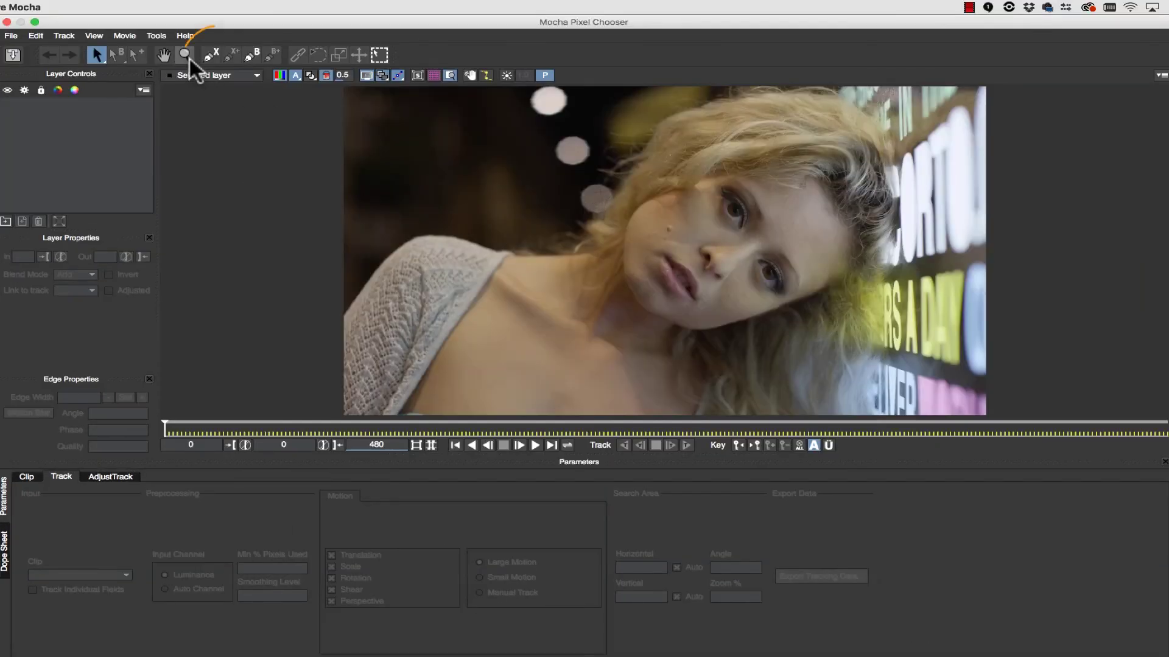
- Draw an X-spline around the illuminated signs behind the woman's head, extending past the frame edge, and save and close the Mocha project
{"action": "left_click", "coordinate": [185, 56]}
{"action": "left_click_drag", "start_coordinate": [822, 185], "coordinate": [820, 227]}
{"action": "left_click", "coordinate": [211, 55]}
{"action": "left_click", "coordinate": [990, 96]}
{"action": "left_click", "coordinate": [874, 133]}
{"action": "left_click", "coordinate": [893, 198]}
{"action": "left_click", "coordinate": [886, 280]}
{"action": "left_click", "coordinate": [851, 382]}
{"action": "left_click", "coordinate": [860, 414]}
{"action": "left_click", "coordinate": [1089, 375]}
{"action": "right_click", "coordinate": [1060, 291]}
{"action": "left_click_drag", "start_coordinate": [1090, 375], "coordinate": [1083, 408]}
{"action": "key", "text": "super+s"}
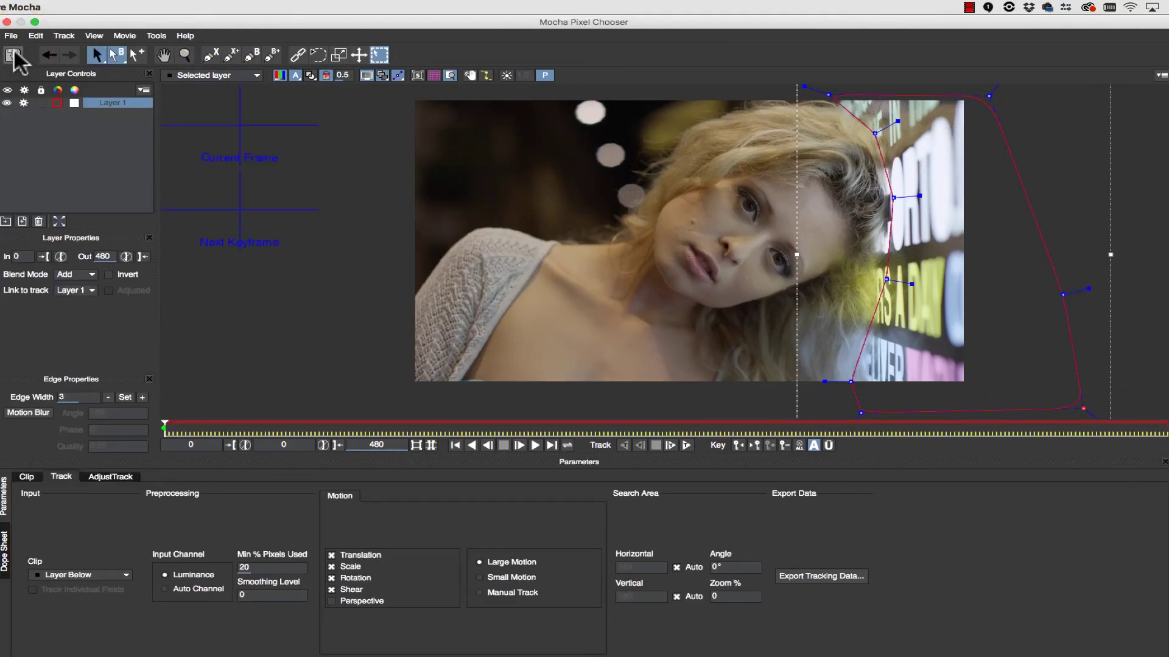
{"action": "left_click", "coordinate": [8, 22]}
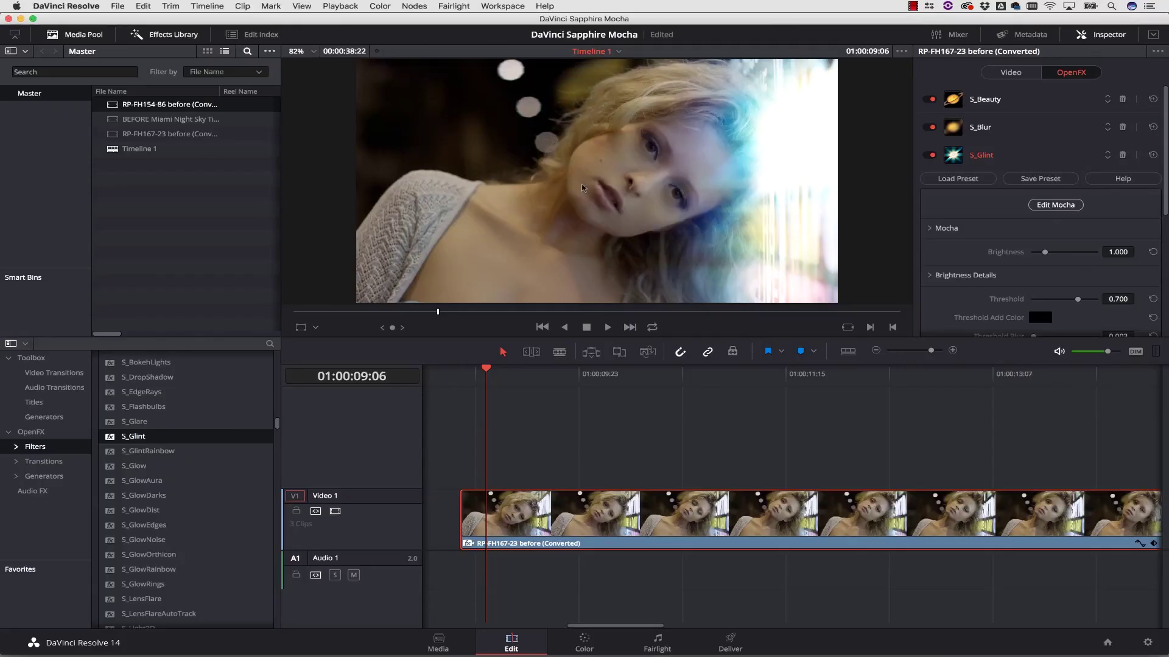
- Compare the shot with the S_Glint effect disabled and enabled
{"action": "left_click", "coordinate": [932, 156]}
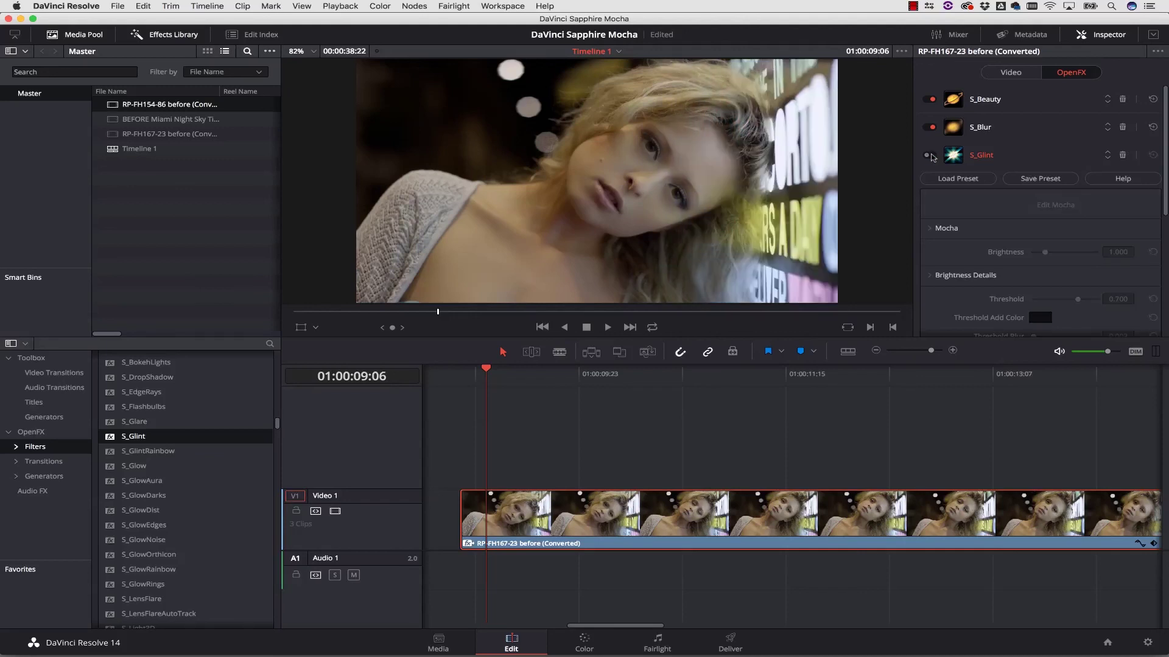
{"action": "left_click", "coordinate": [932, 156]}
{"action": "left_click", "coordinate": [932, 155]}
{"action": "left_click", "coordinate": [932, 156]}
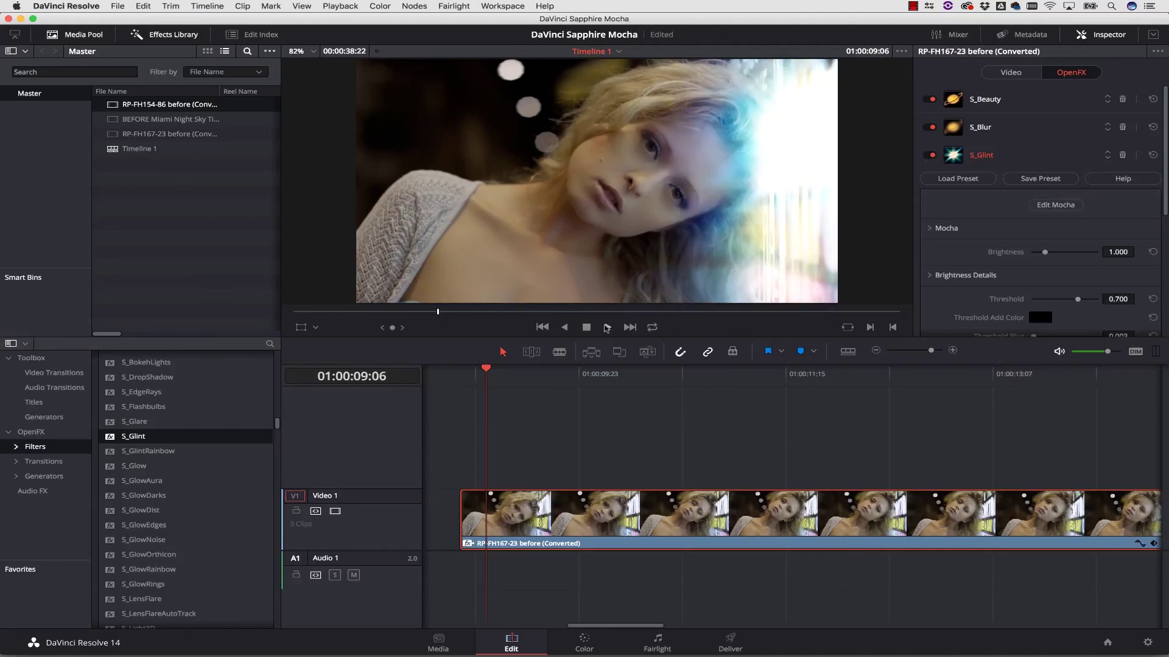